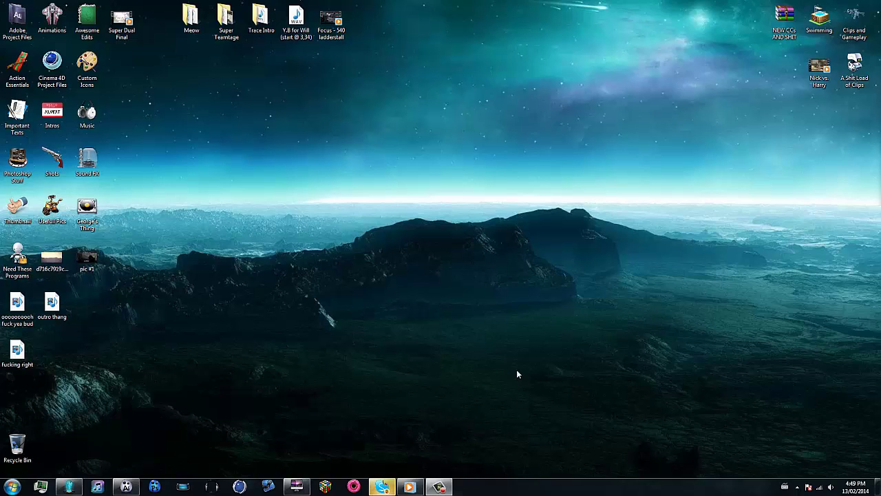
# Step: Play sections of the "coexistence" video in the media player to review its effect, and close the player
pyautogui.click(410, 491)
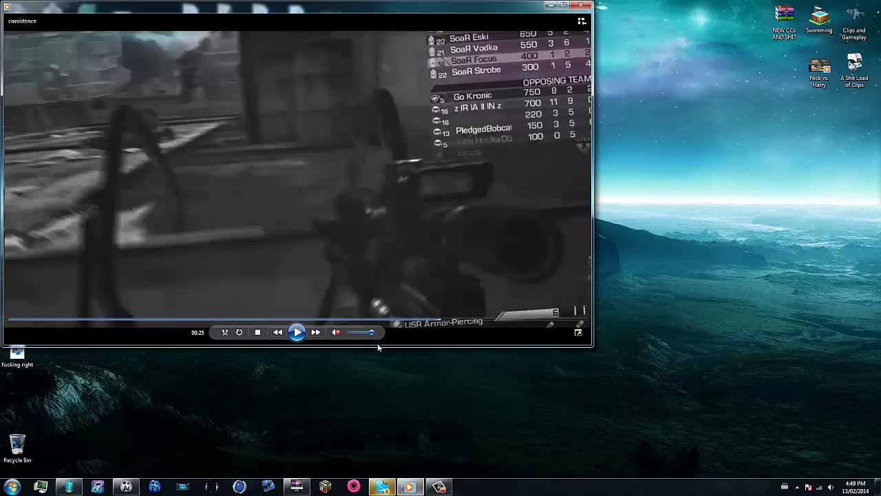
pyautogui.click(296, 334)
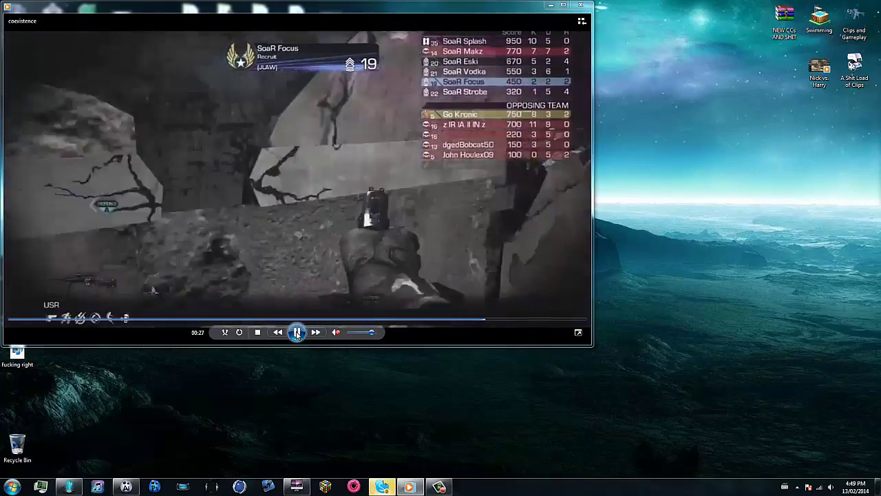
pyautogui.click(297, 333)
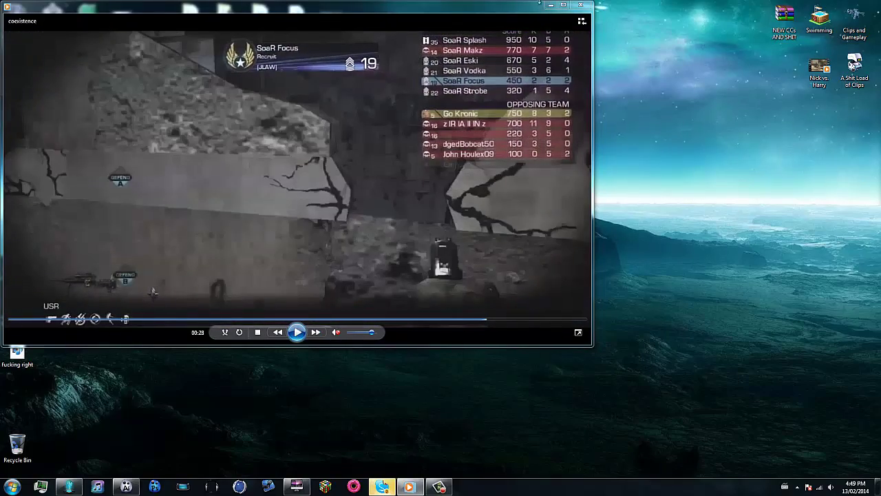
pyautogui.click(235, 319)
pyautogui.click(301, 334)
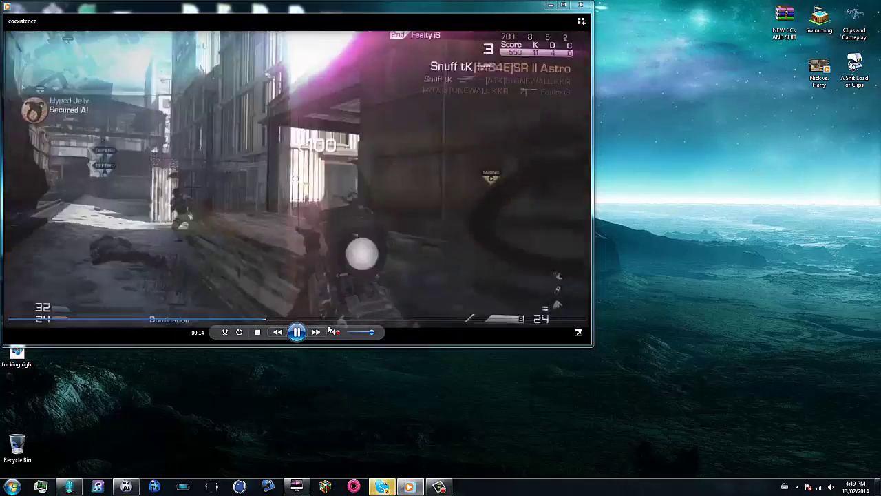
pyautogui.click(339, 319)
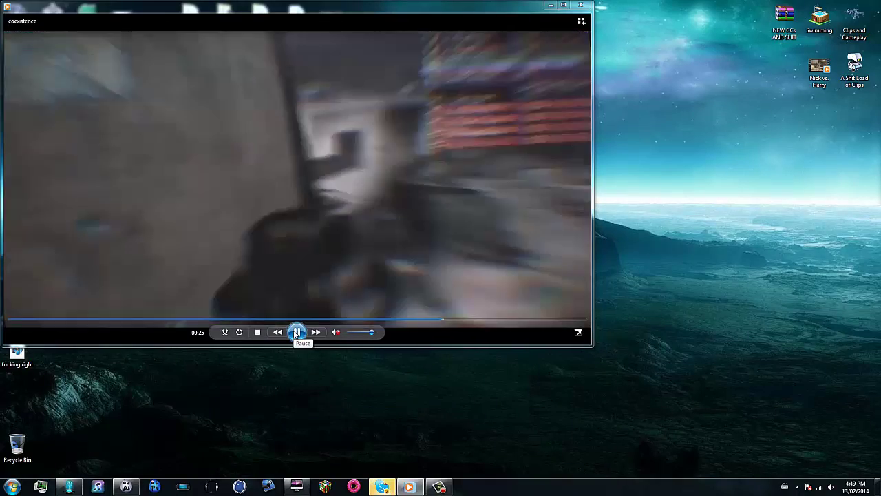
pyautogui.click(296, 332)
pyautogui.click(580, 5)
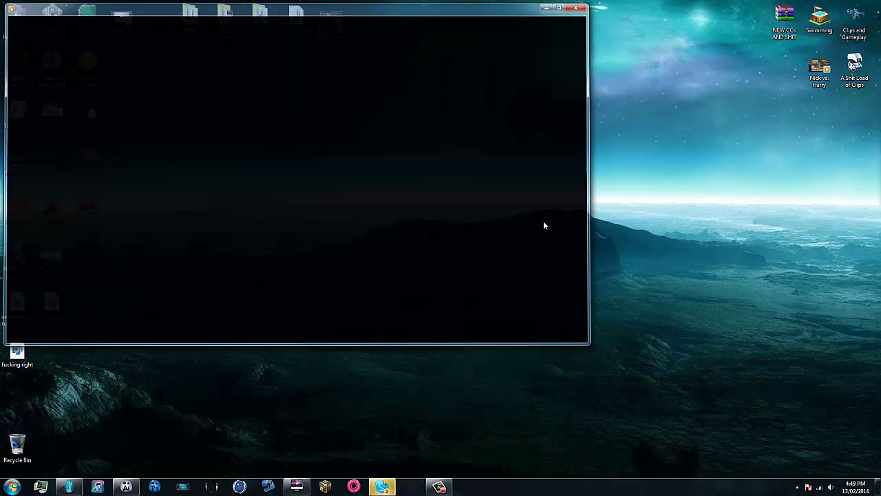
# Step: Switch to After Effects and preview the transition around 17 seconds in the Focus - 540 ladderstall composition
pyautogui.click(126, 486)
pyautogui.moveTo(431, 322); pyautogui.dragTo(382, 329)
pyautogui.press('space')
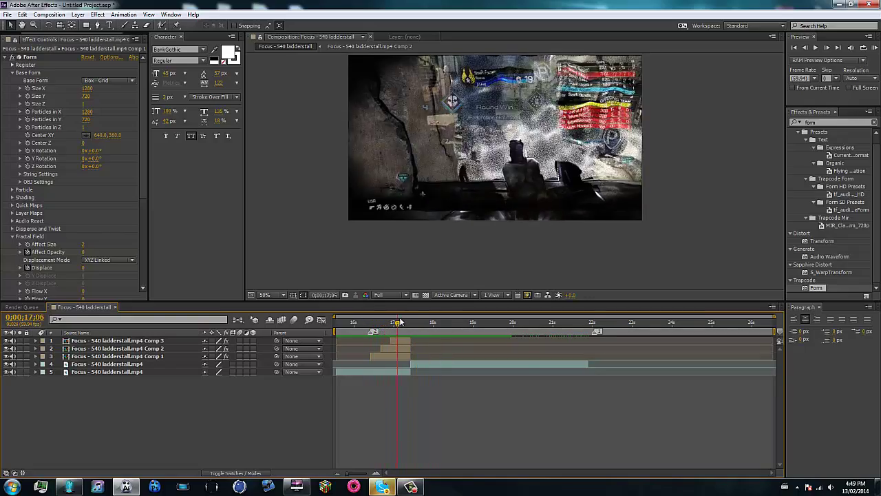
pyautogui.moveTo(375, 324); pyautogui.dragTo(419, 327)
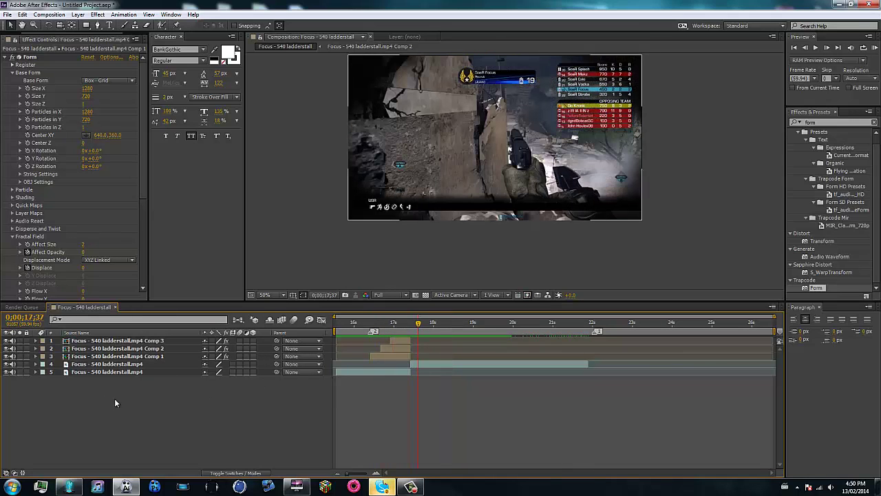
# Step: Create a new composition from Focus - 540 ladderstall.mp4 and set its work area to start at 0;00;16;25
pyautogui.moveTo(31, 33); pyautogui.dragTo(11, 33)
pyautogui.click(14, 39)
pyautogui.click(51, 212)
pyautogui.click(41, 129)
pyautogui.moveTo(39, 147); pyautogui.dragTo(17, 295)
pyautogui.moveTo(337, 324)
pyautogui.mouseDown()
pyautogui.moveTo(484, 322)
pyautogui.moveTo(494, 314)
pyautogui.moveTo(507, 322)
pyautogui.moveTo(575, 323)
pyautogui.moveTo(549, 330)
pyautogui.mouseUp()
pyautogui.press('b')
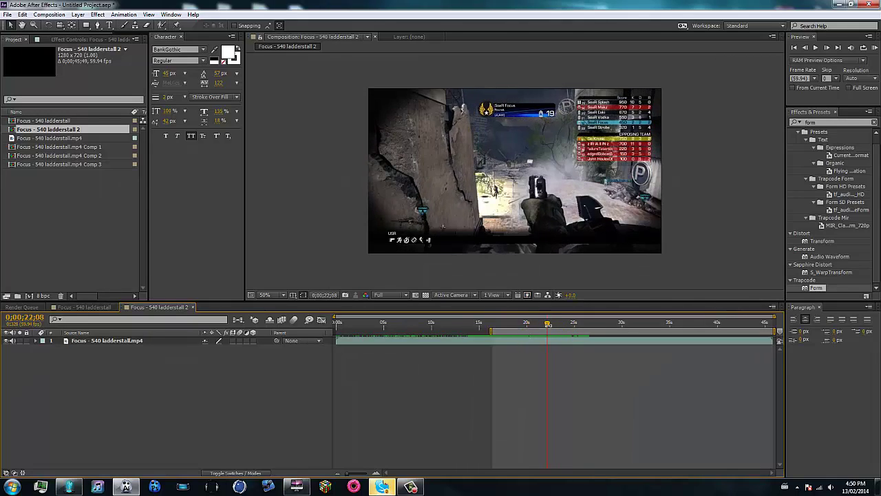
# Step: Duplicate the clip layer and trim the composition to the work area
pyautogui.click(543, 341)
pyautogui.hotkey('ctrl', 'd')
pyautogui.rightClick(574, 332)
pyautogui.click(593, 359)
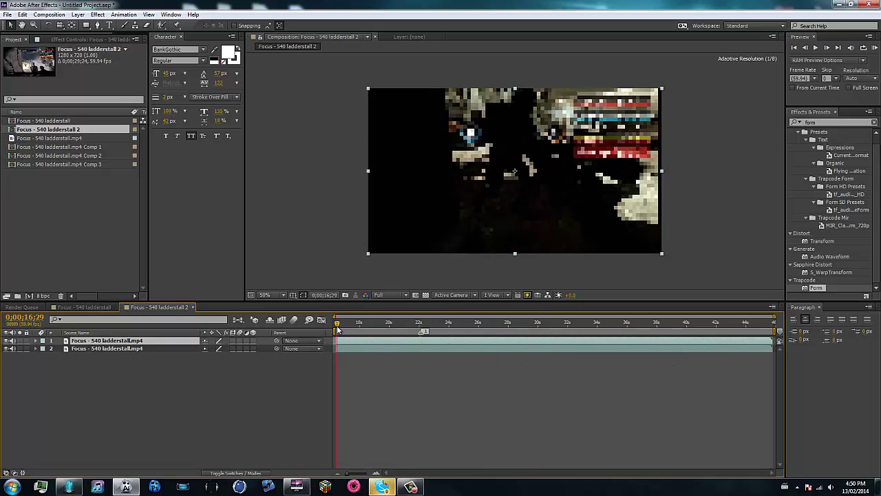
# Step: Freeze the upper clip layer on its frame at 0;00;22;08 and collapse its keyframed properties
pyautogui.click(422, 329)
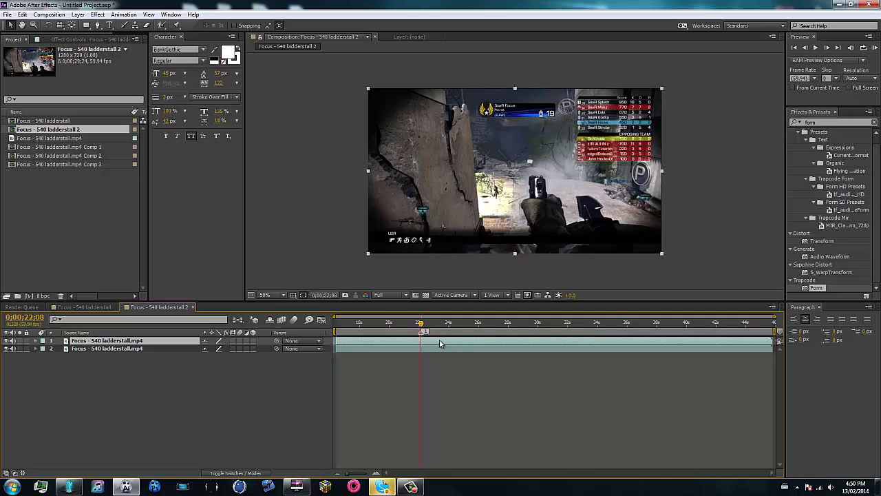
pyautogui.rightClick(439, 344)
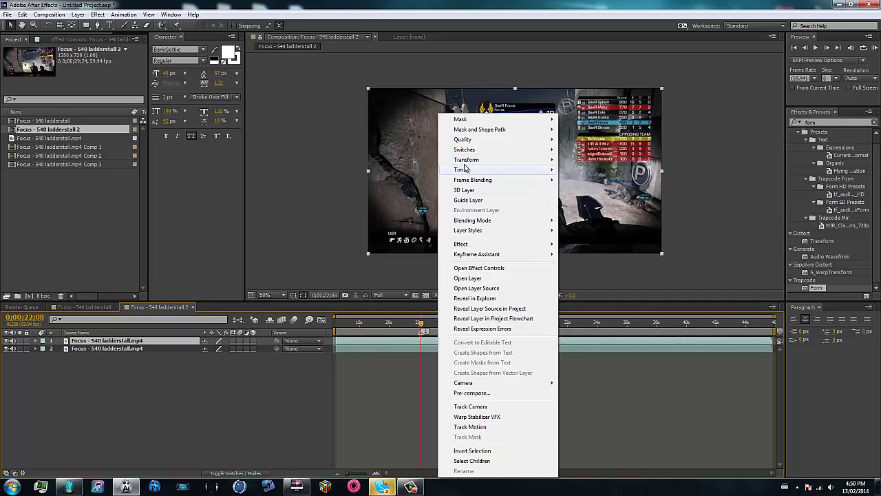
pyautogui.moveTo(463, 172)
pyautogui.click(575, 200)
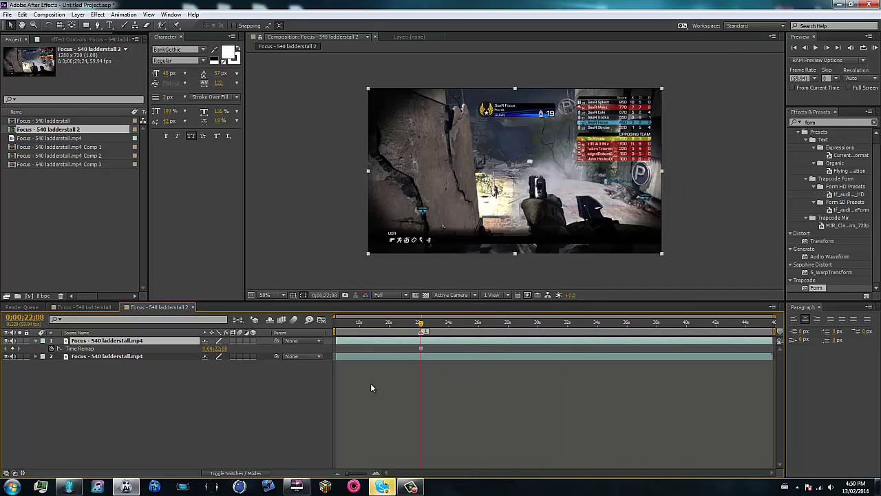
pyautogui.click(386, 339)
pyautogui.press('u')
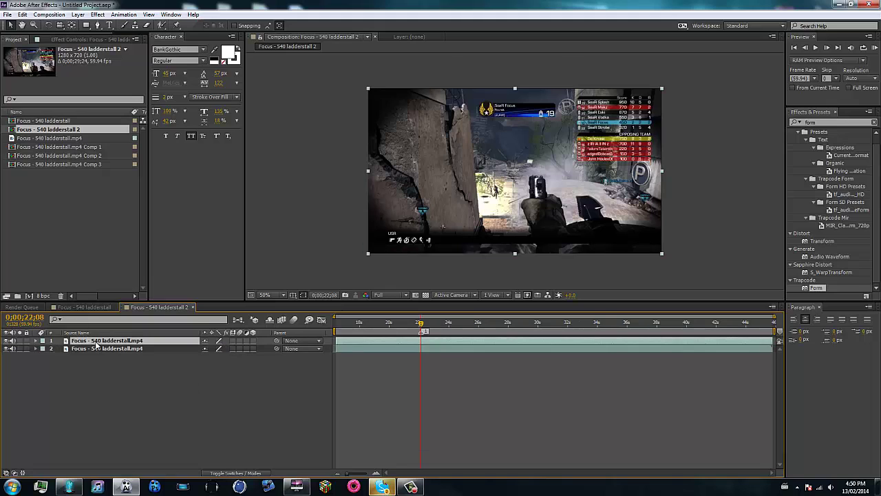
# Step: Duplicate the frozen layer twice and briefly solo the bottom layer at the composition's start to check the moving footage
pyautogui.hotkey('ctrl', 'd')
pyautogui.hotkey('ctrl', 'd')
pyautogui.press('Home')
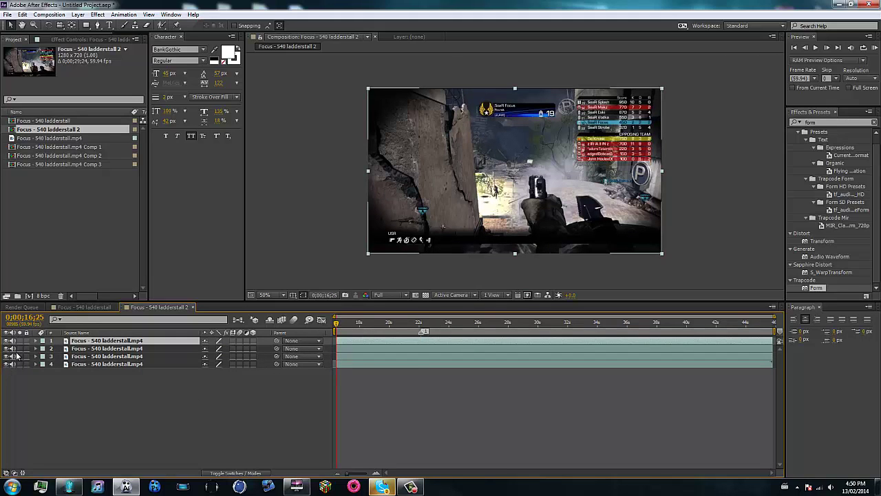
pyautogui.click(20, 364)
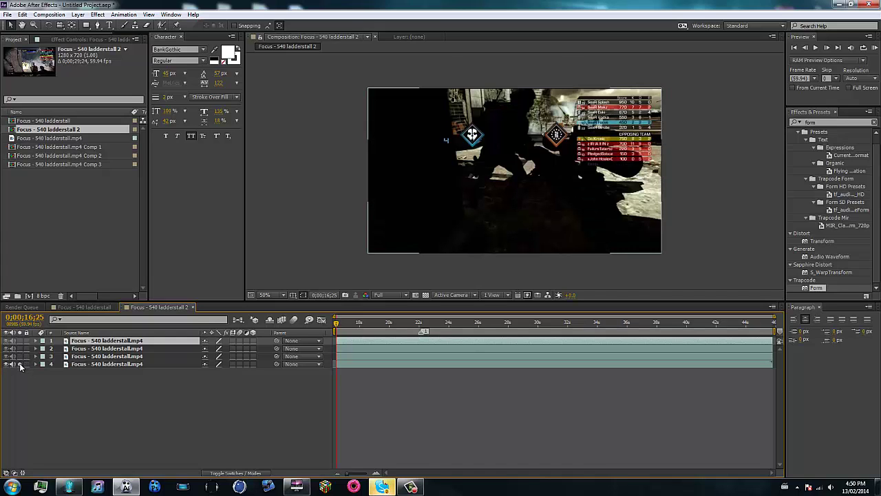
pyautogui.click(20, 364)
# Step: Copy the gun mask from the layer in Focus - 540 ladderstall.mp4 Comp 1 onto the third layer of Focus - 540 ladderstall 2
pyautogui.click(96, 358)
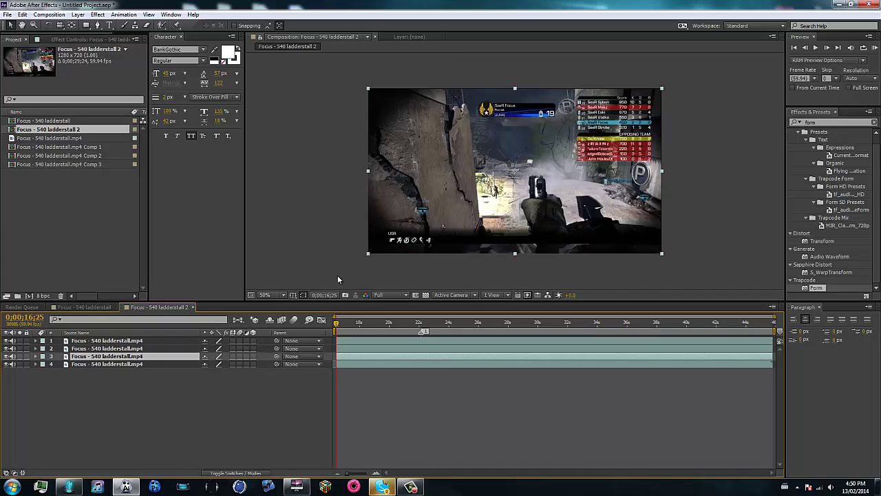
pyautogui.click(81, 307)
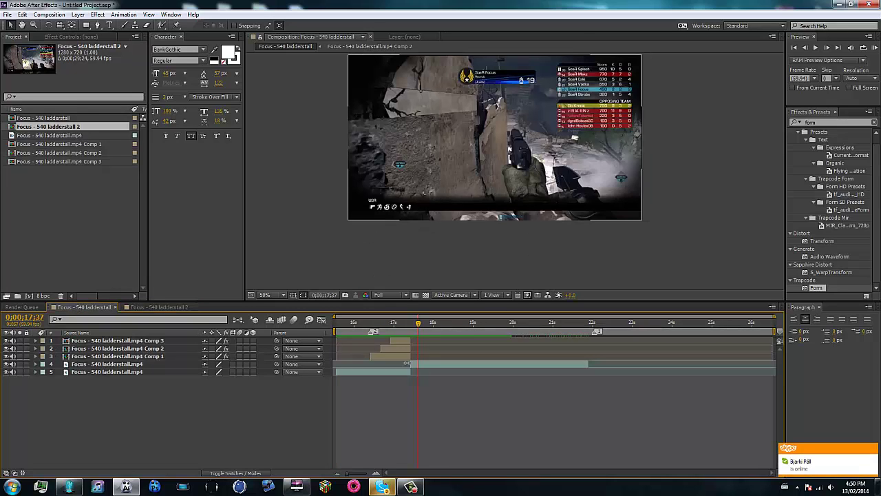
pyautogui.doubleClick(398, 357)
pyautogui.click(360, 323)
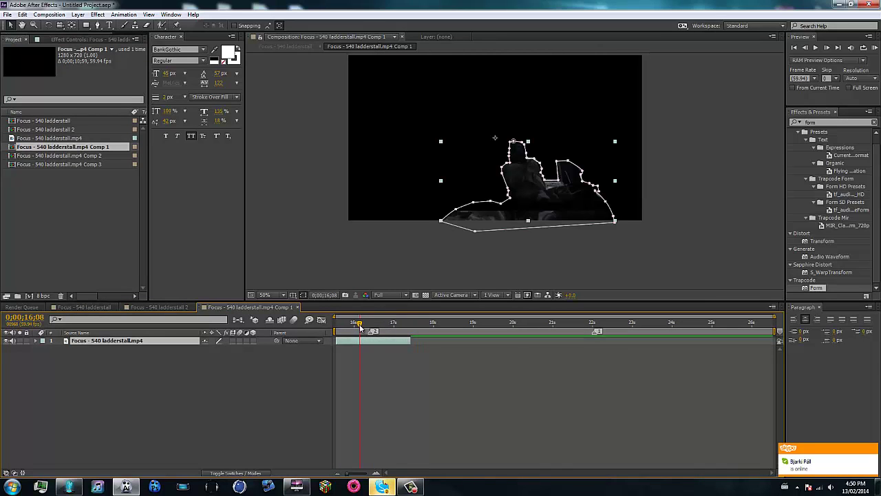
pyautogui.press('m')
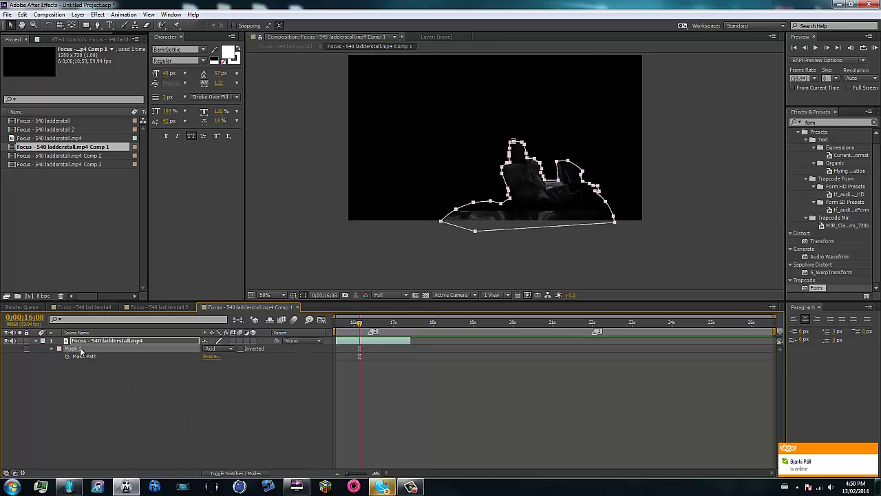
pyautogui.click(144, 309)
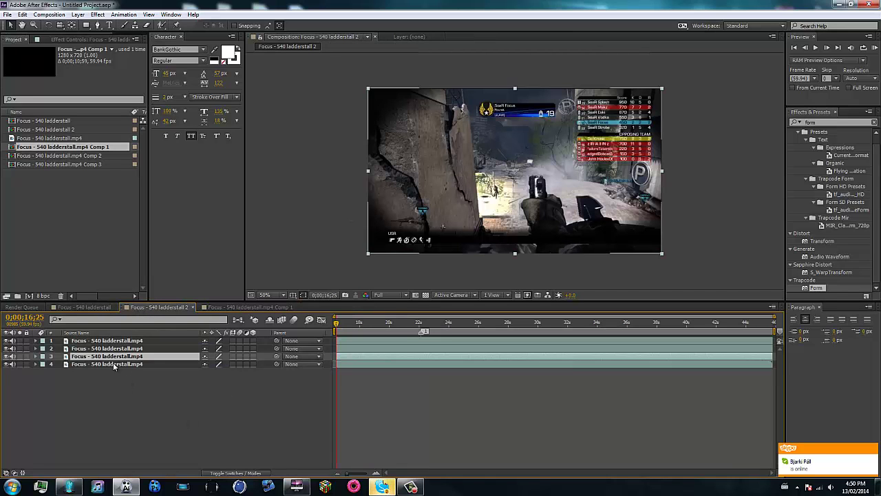
pyautogui.hotkey('ctrl', 'v')
pyautogui.click(171, 396)
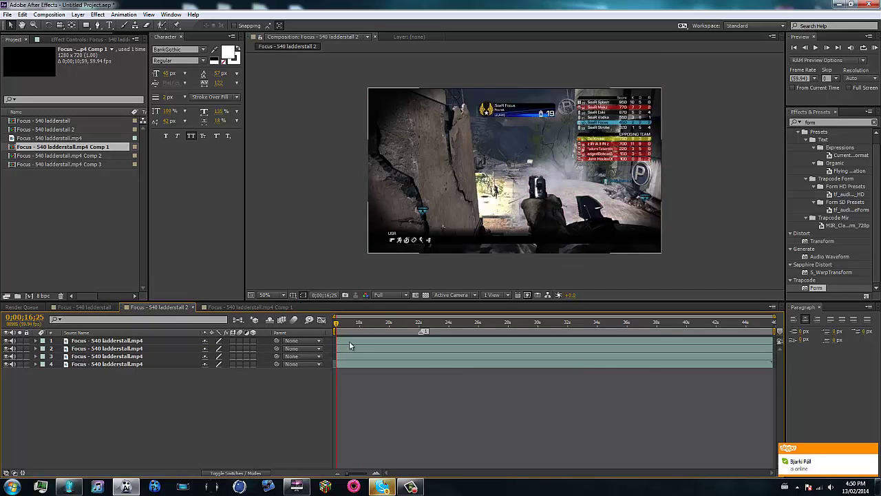
# Step: Draw a closed Pen mask on the second layer around the cracked wall and the strip along the frame's lower edge
pyautogui.click(101, 350)
pyautogui.press('h')
pyautogui.scroll(2, 493, 226)
pyautogui.moveTo(457, 109); pyautogui.dragTo(438, 115)
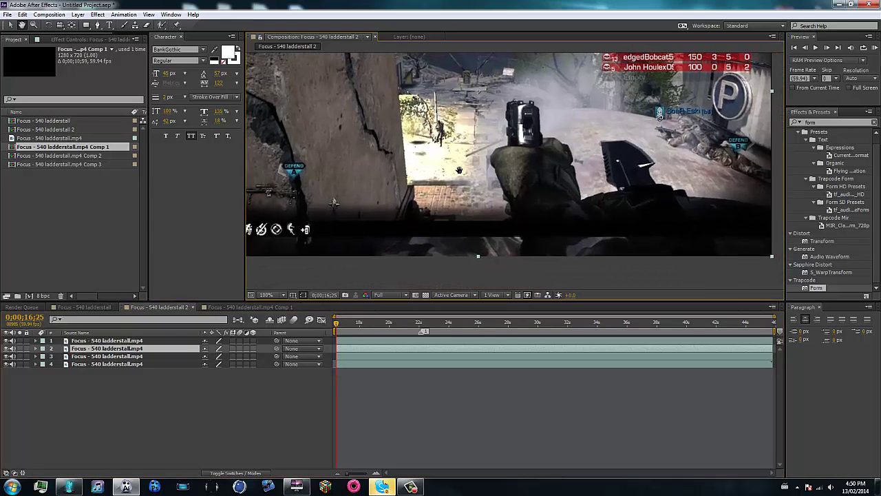
pyautogui.scroll(-1, 456, 172)
pyautogui.moveTo(456, 191)
pyautogui.mouseDown()
pyautogui.moveTo(438, 214)
pyautogui.moveTo(451, 196)
pyautogui.mouseUp()
pyautogui.press('g')
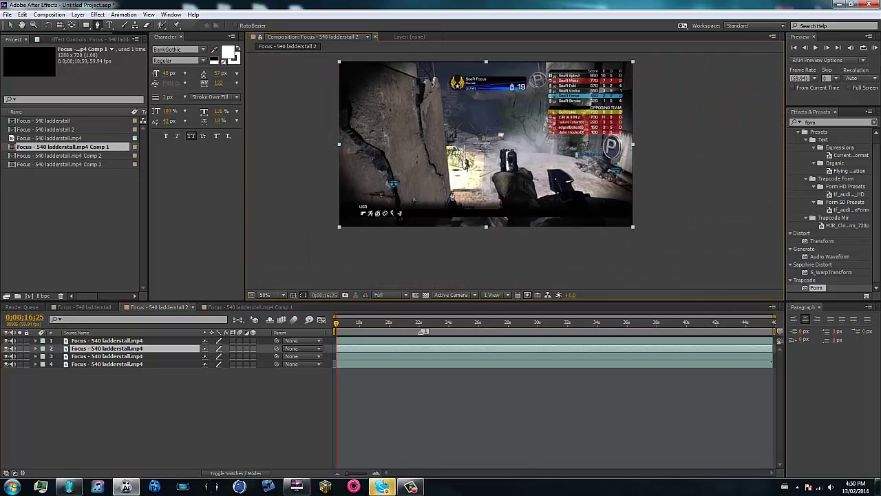
pyautogui.click(450, 191)
pyautogui.click(438, 76)
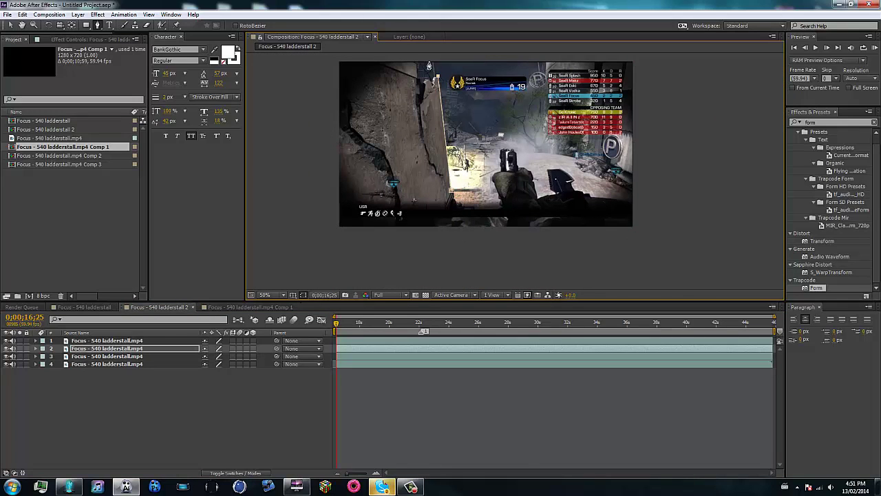
pyautogui.click(335, 59)
pyautogui.click(333, 254)
pyautogui.click(600, 254)
pyautogui.click(649, 229)
pyautogui.click(642, 204)
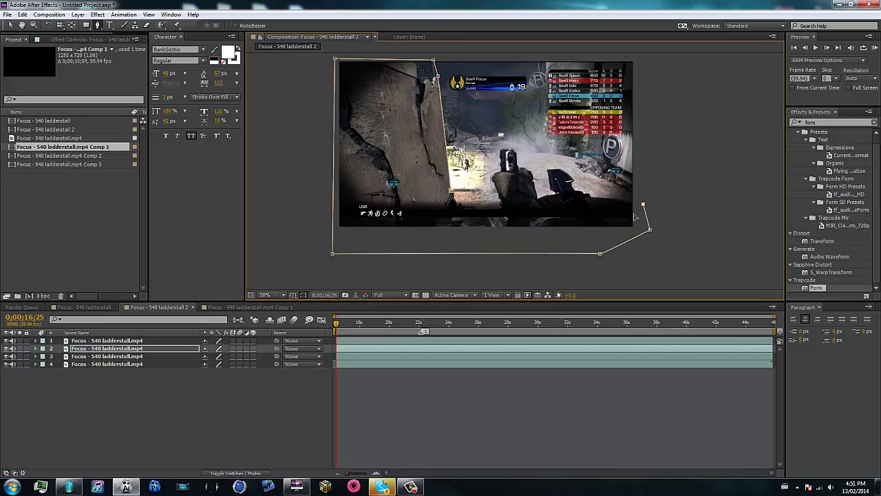
pyautogui.click(449, 216)
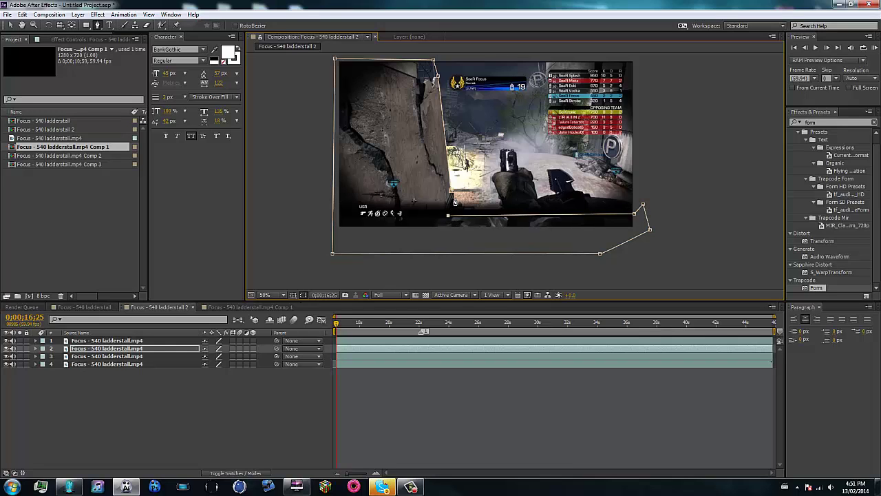
pyautogui.click(118, 349)
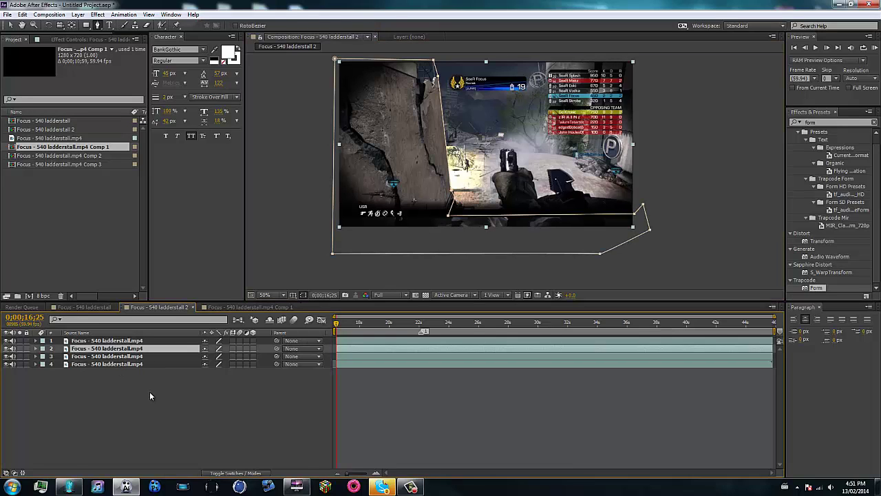
# Step: Copy the gun mask from the third layer onto the second layer
pyautogui.click(103, 356)
pyautogui.press('m')
pyautogui.click(78, 363)
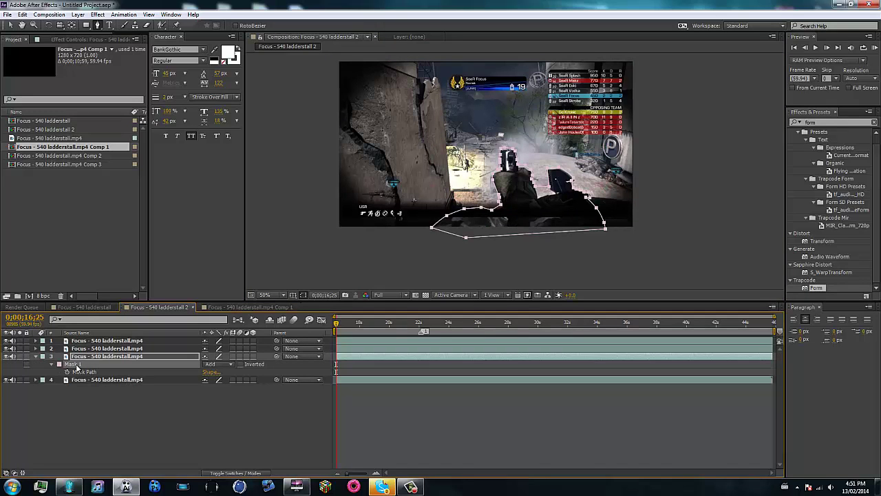
pyautogui.click(104, 349)
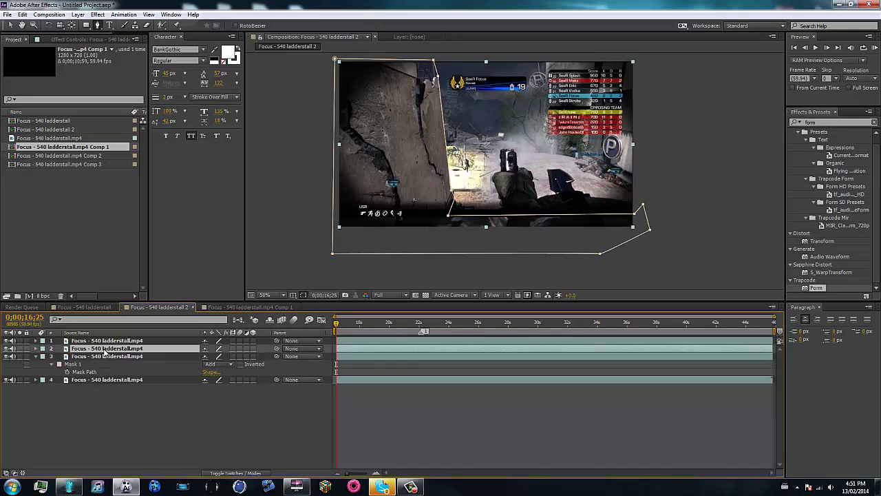
pyautogui.hotkey('ctrl', 'v')
pyautogui.click(112, 415)
# Step: Collapse the third layer's properties, reveal the second layer's masks, and solo the second layer to check its masked area
pyautogui.click(105, 356)
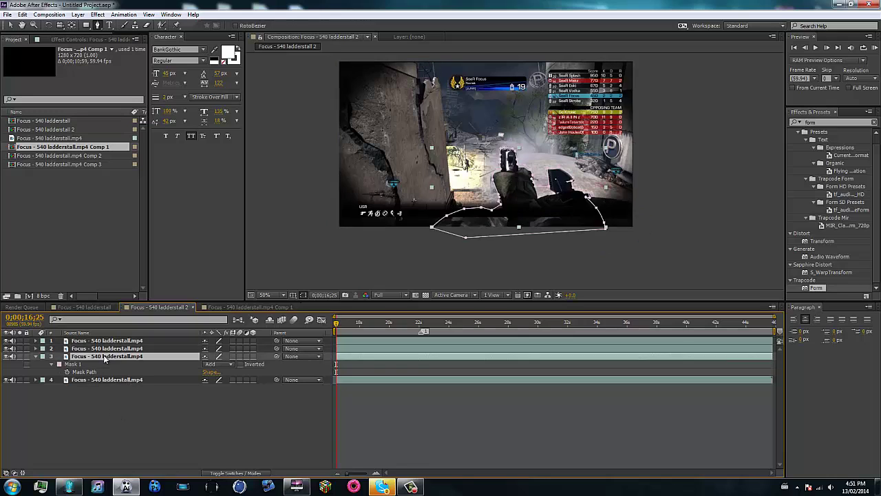
pyautogui.press(',')
pyautogui.scroll(1, 469, 254)
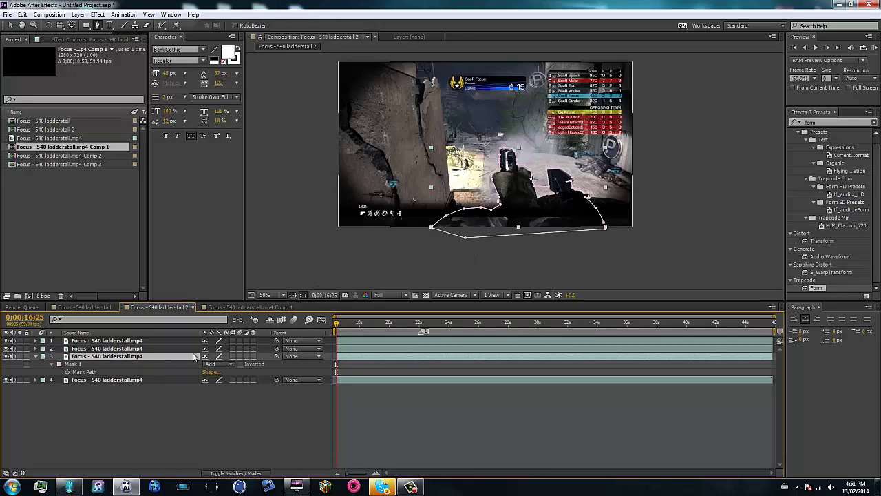
pyautogui.click(36, 356)
pyautogui.click(93, 350)
pyautogui.press('m')
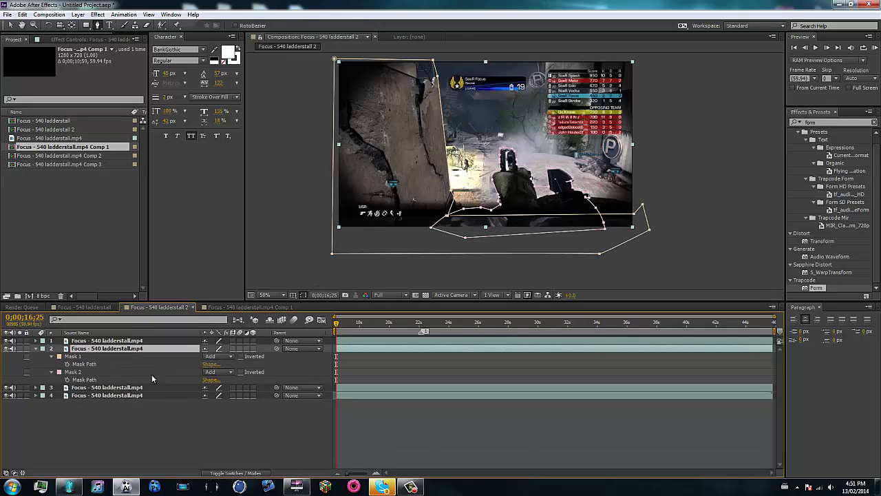
pyautogui.click(196, 423)
pyautogui.click(80, 356)
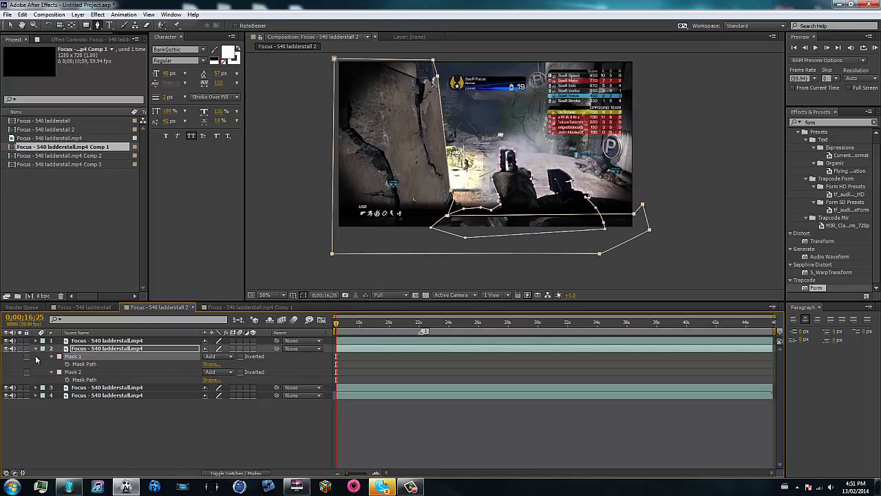
pyautogui.click(20, 349)
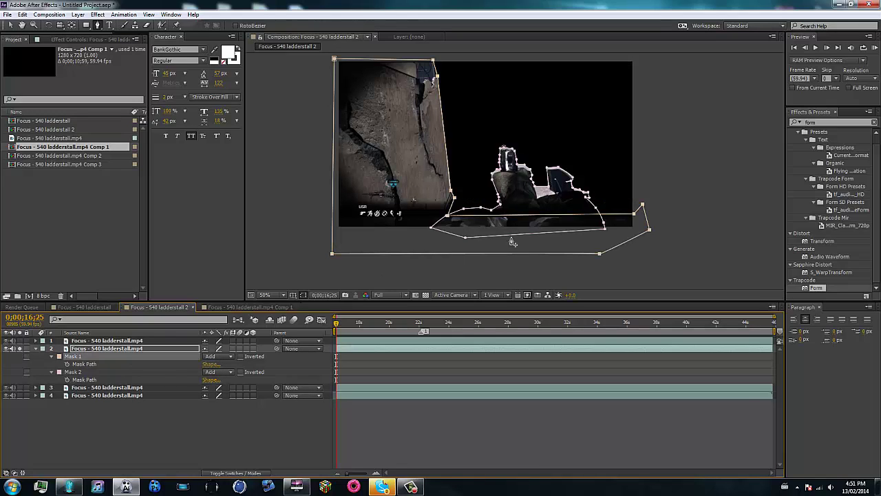
# Step: Set the second layer's gun mask, Mask 2, to Subtract, return to the Selection tool and turn off the layer's solo
pyautogui.click(214, 372)
pyautogui.click(227, 402)
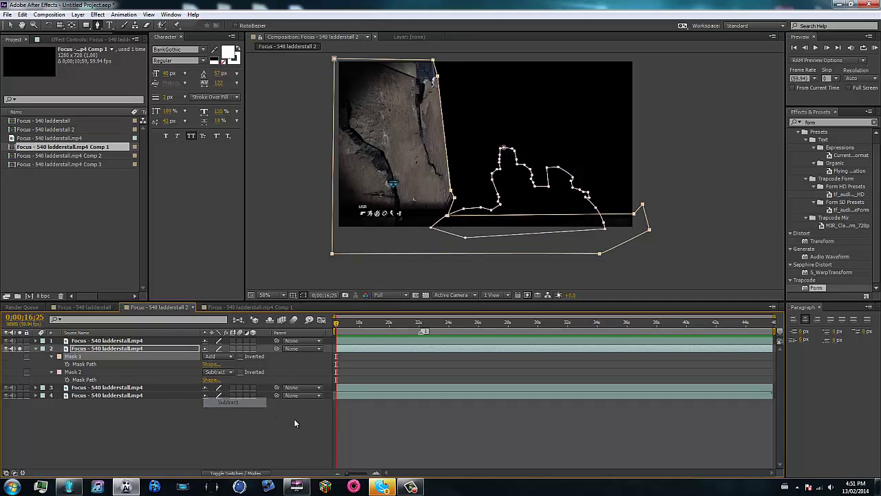
pyautogui.click(551, 234)
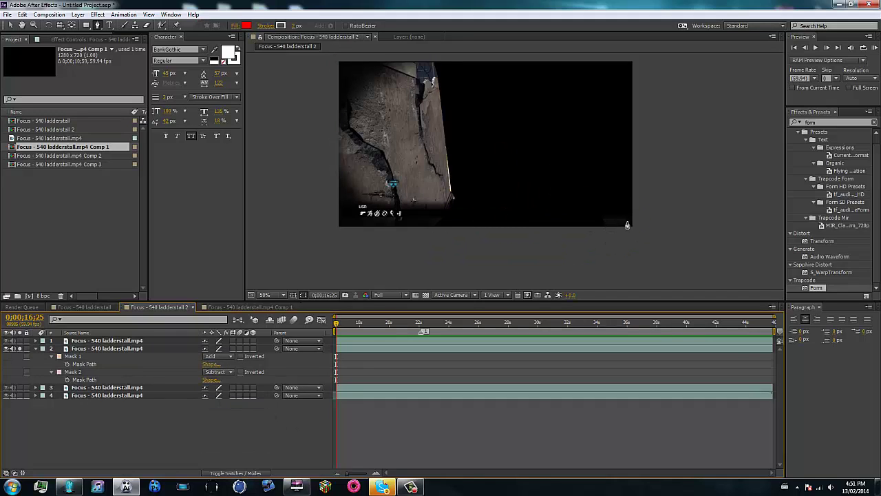
pyautogui.click(11, 26)
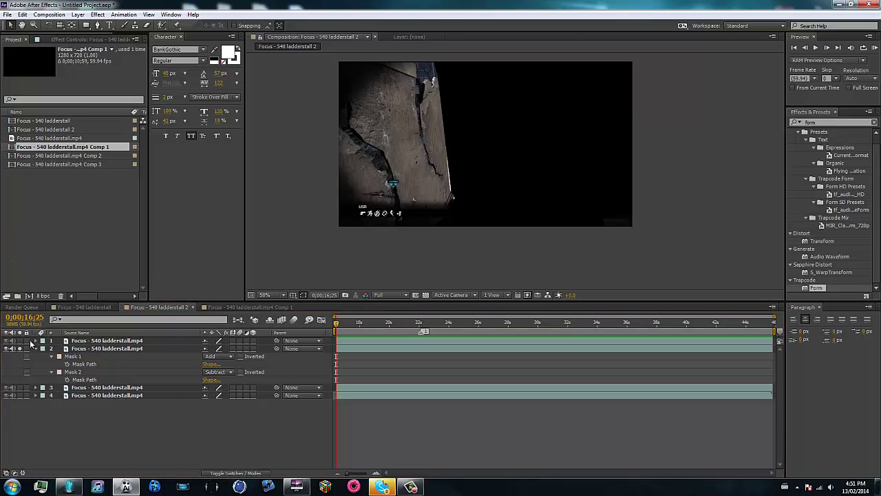
pyautogui.click(20, 349)
# Step: Copy both the wall mask and the gun mask from the second layer onto the top layer
pyautogui.click(79, 359)
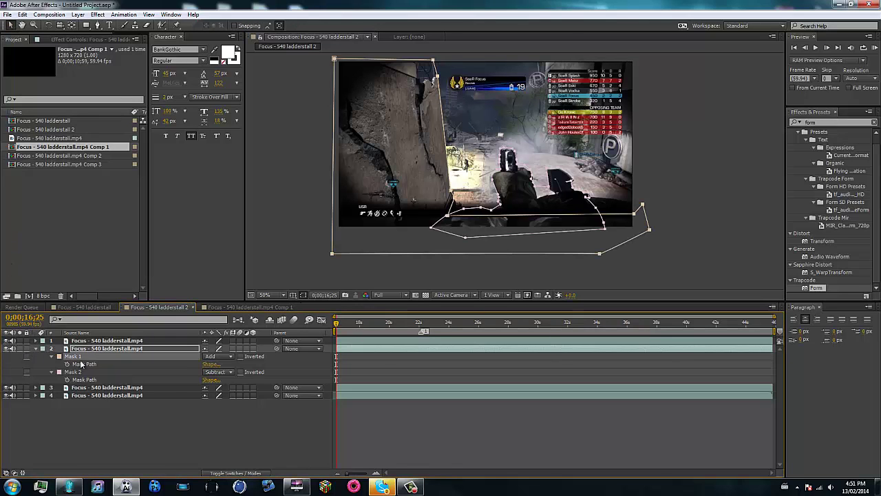
pyautogui.click(75, 375)
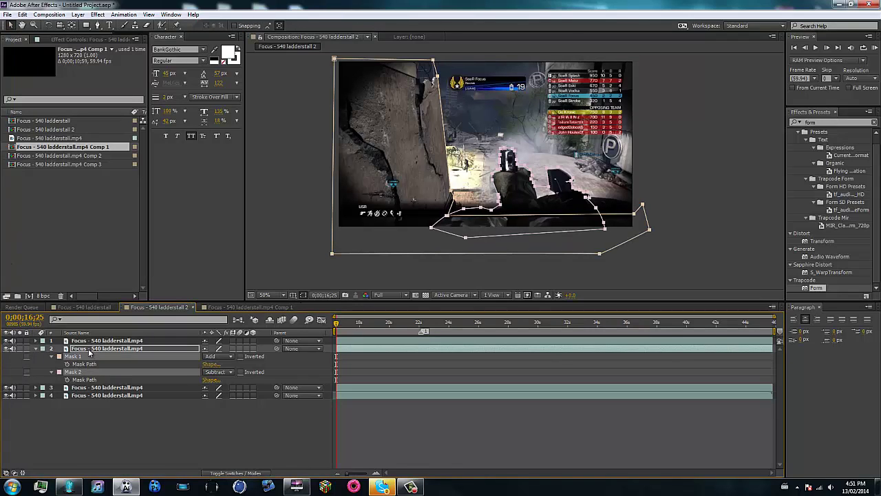
pyautogui.press('m')
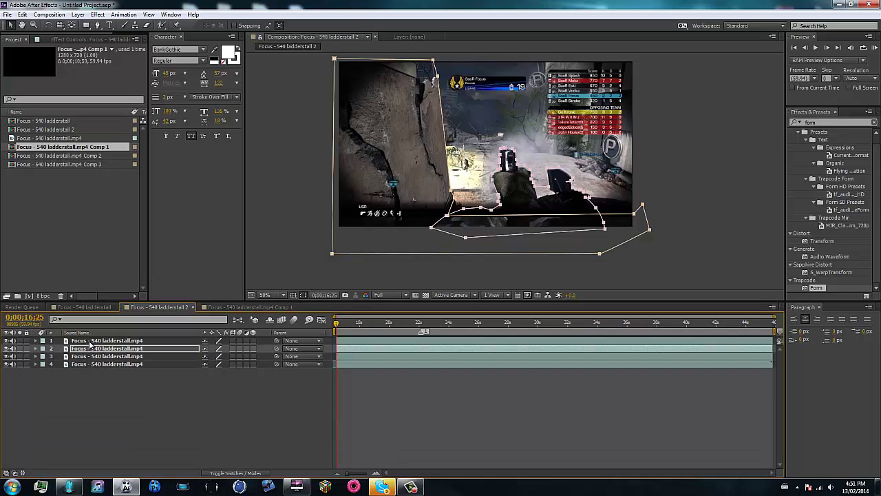
pyautogui.click(91, 342)
pyautogui.hotkey('ctrl', 'v')
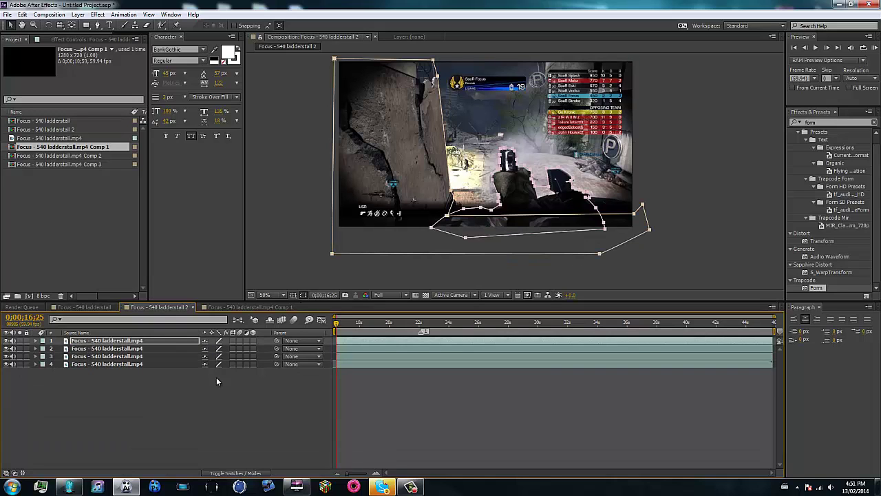
# Step: Set the top layer's Mask 1 to Subtract and briefly solo the layer to check the remaining background
pyautogui.press('m')
pyautogui.click(217, 364)
pyautogui.click(228, 394)
pyautogui.click(159, 415)
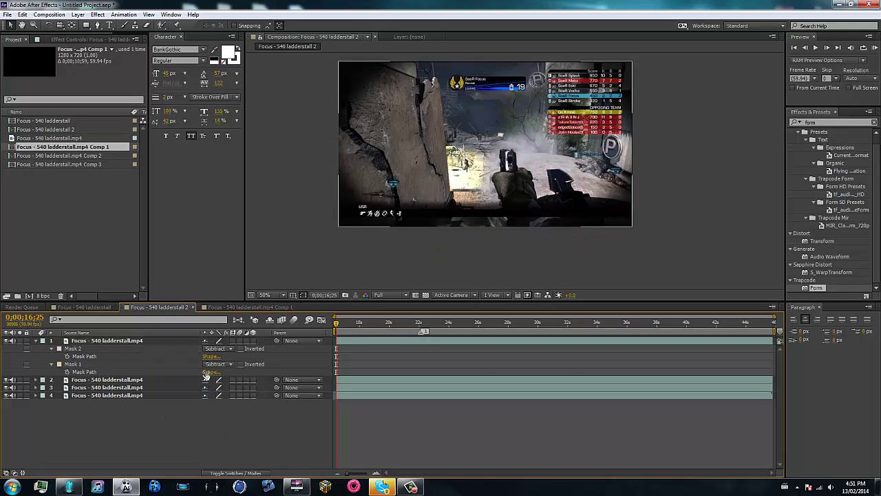
pyautogui.click(340, 342)
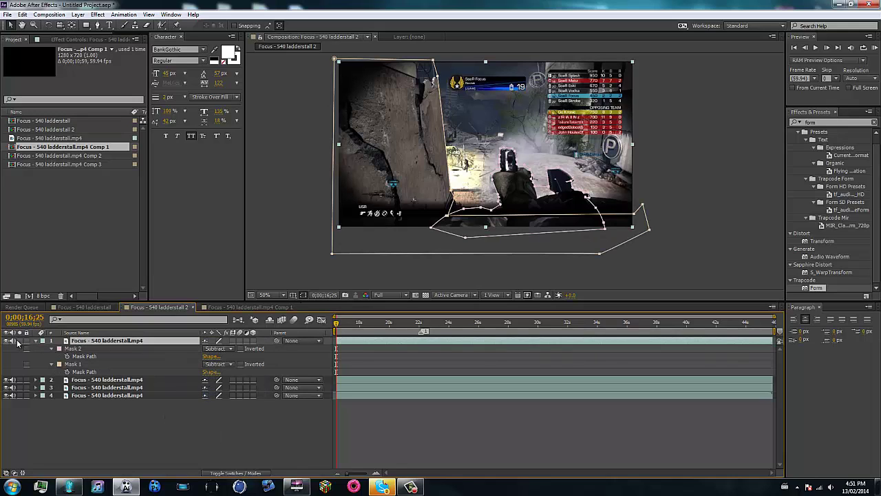
pyautogui.click(18, 342)
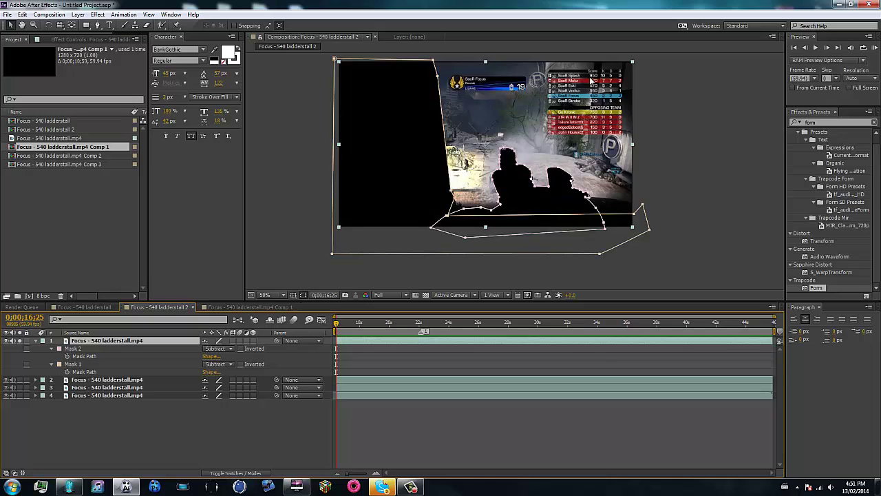
pyautogui.click(18, 341)
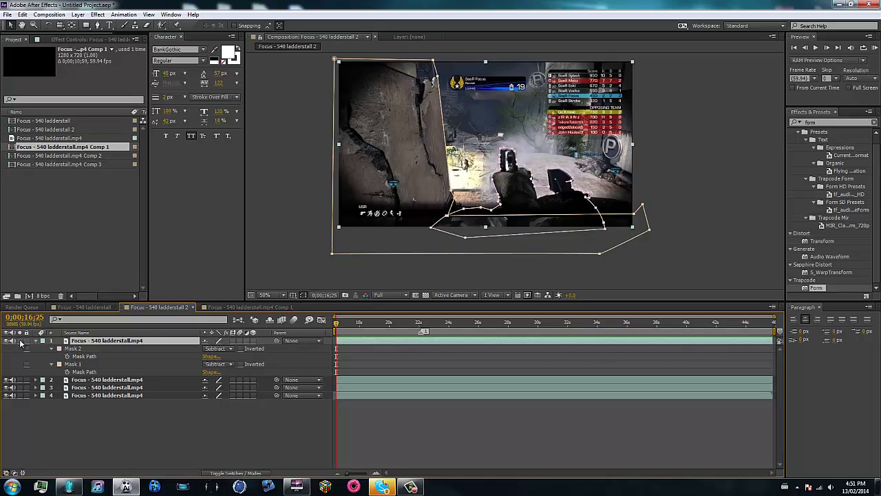
# Step: Set the Mask Feather of both masks on the top layer to 3 pixels
pyautogui.press('f')
pyautogui.click(218, 356)
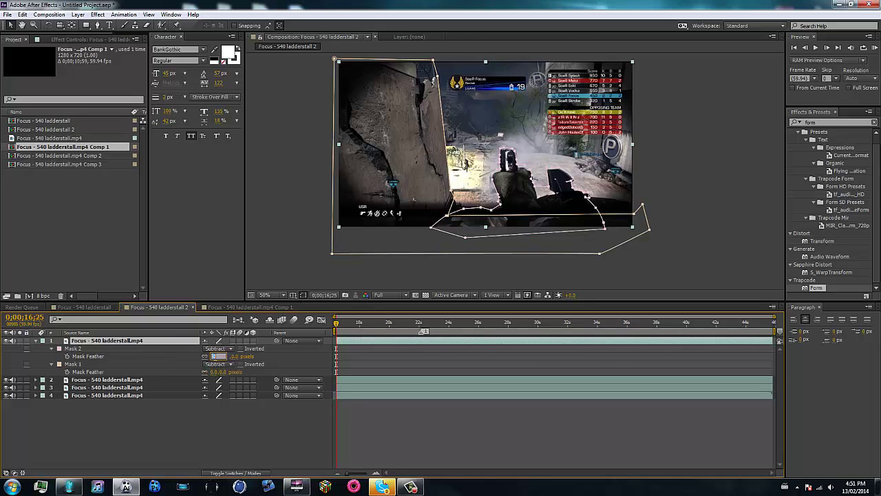
pyautogui.click(213, 372)
pyautogui.write('3')
pyautogui.click(120, 358)
pyautogui.click(84, 341)
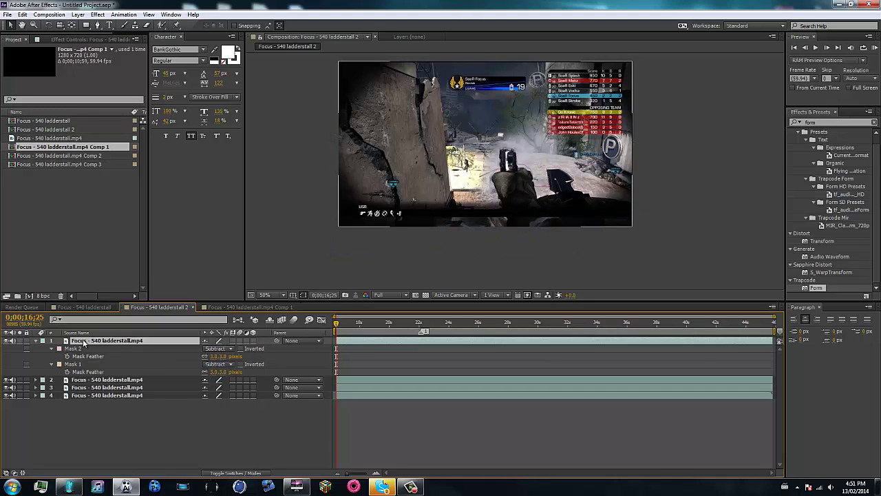
pyautogui.press('f')
# Step: Feather both masks on the second layer by 3 pixels
pyautogui.click(103, 348)
pyautogui.press('f')
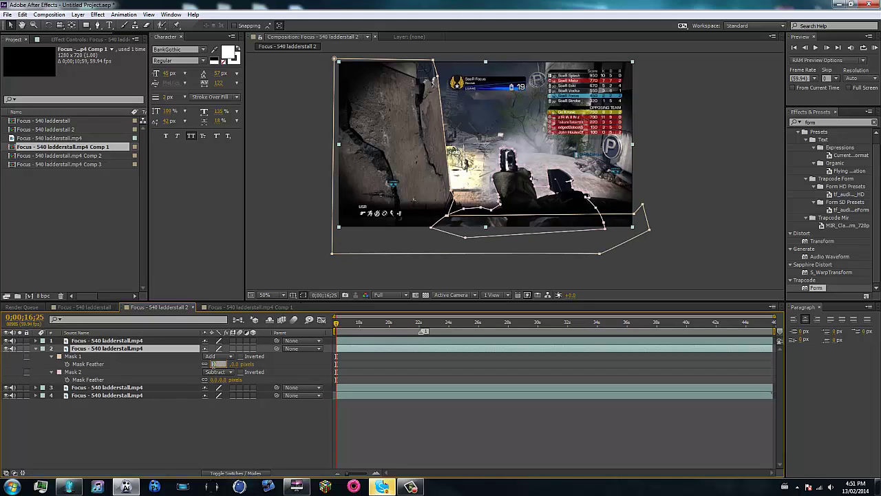
pyautogui.click(214, 380)
pyautogui.write('3')
pyautogui.click(170, 423)
pyautogui.click(113, 349)
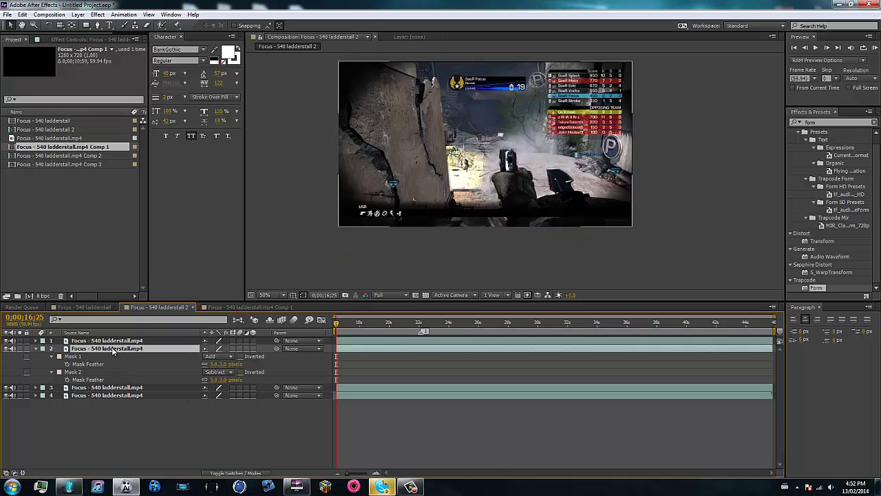
pyautogui.press('f')
# Step: Feather the gun mask on the third layer by 3 pixels
pyautogui.click(141, 357)
pyautogui.press('f')
pyautogui.click(214, 372)
pyautogui.write('3')
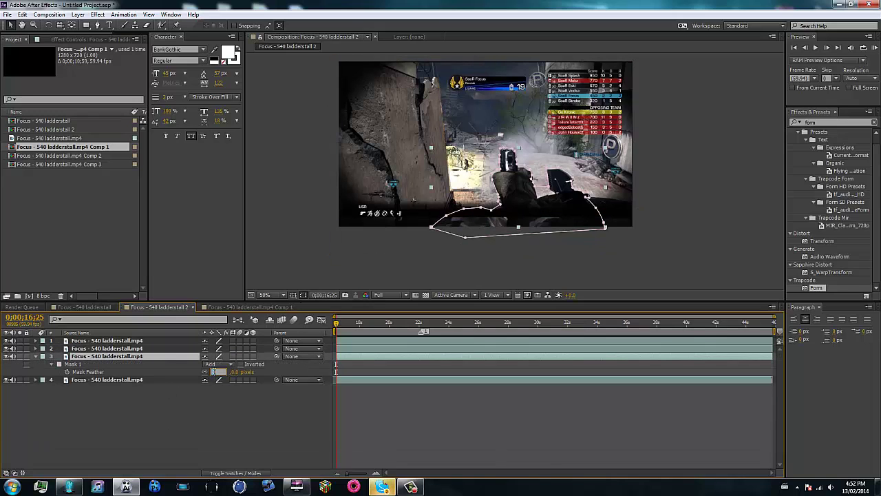
pyautogui.click(197, 406)
pyautogui.click(104, 357)
pyautogui.press('f')
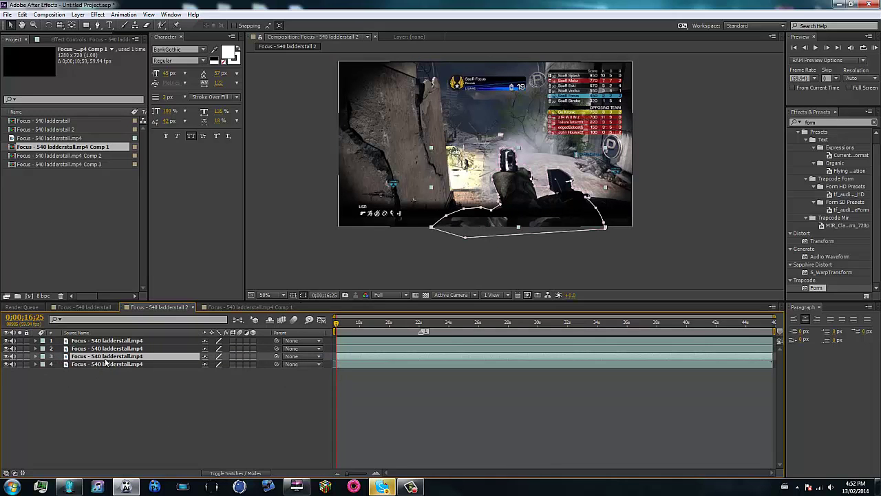
# Step: Pre-compose the third layer with all attributes moved into the new composition, and rename the resulting layer gun
pyautogui.rightClick(103, 356)
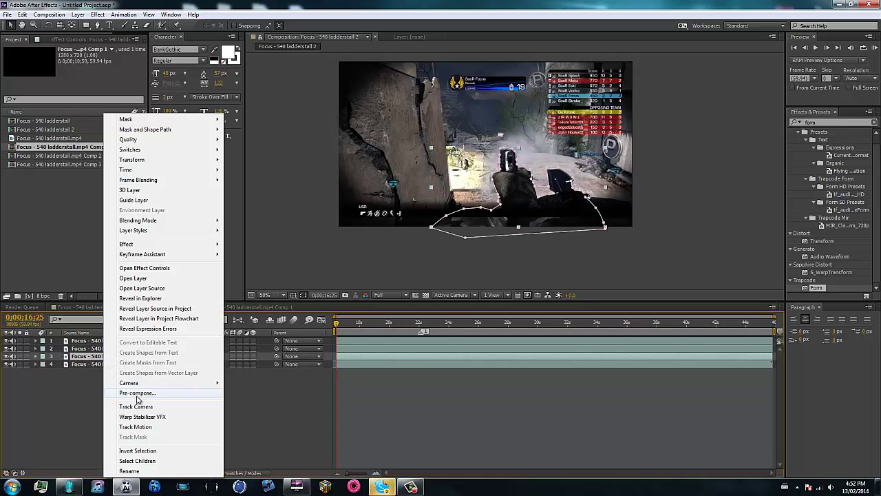
pyautogui.click(140, 394)
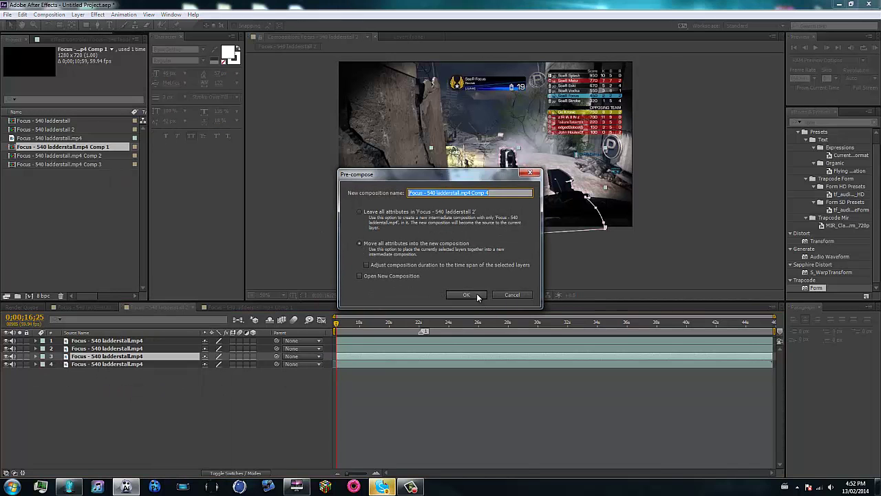
pyautogui.click(476, 296)
pyautogui.write('gun')
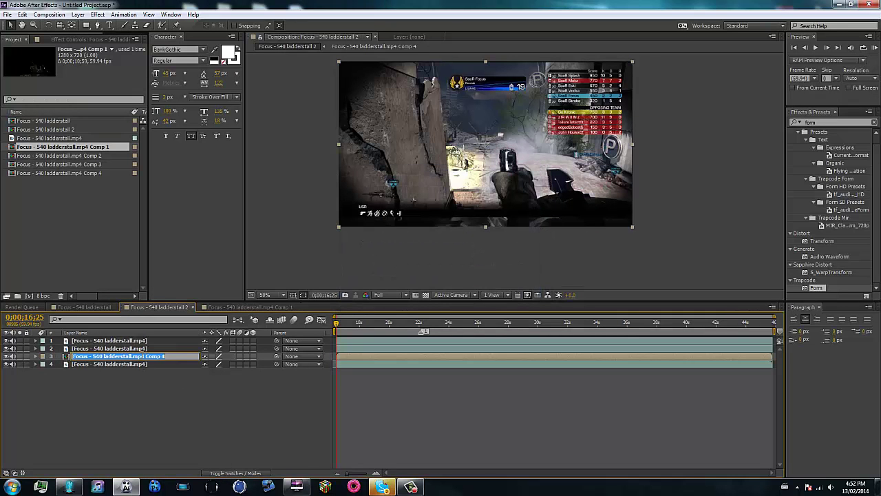
pyautogui.press('Return')
# Step: Pre-compose the second layer as ledge, moving all attributes into the new composition
pyautogui.rightClick(141, 349)
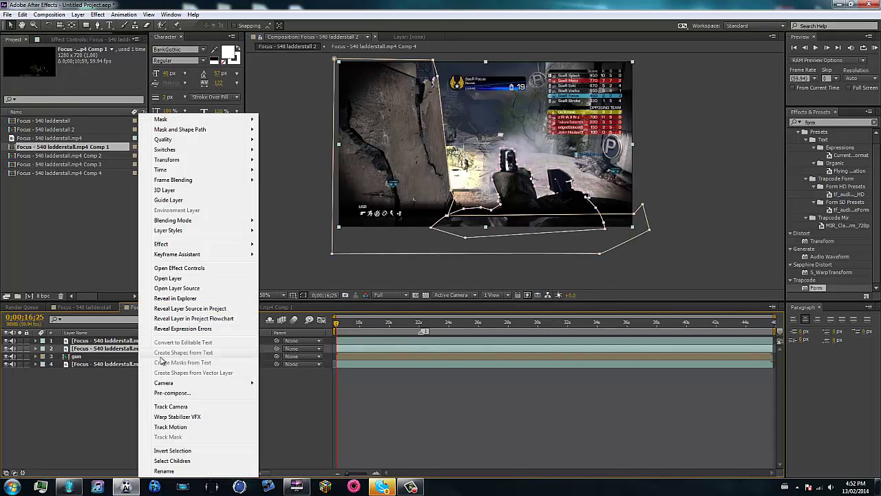
pyautogui.click(184, 392)
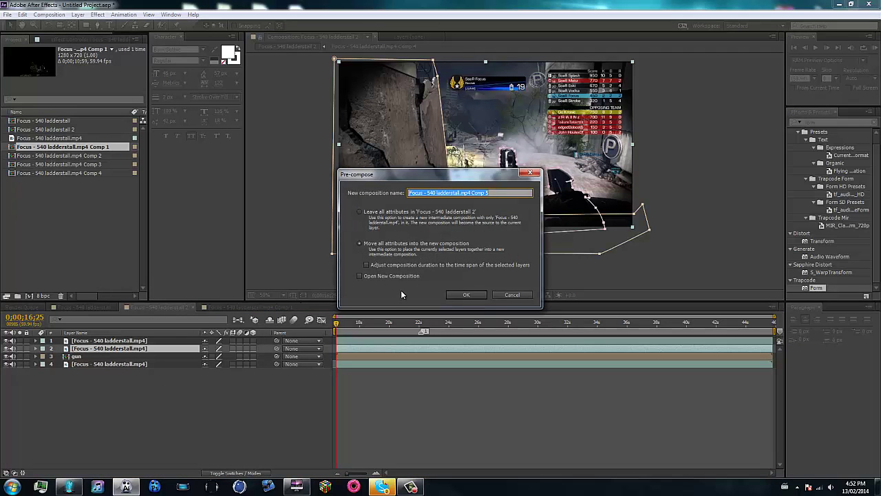
pyautogui.write('ledge')
pyautogui.press('Return')
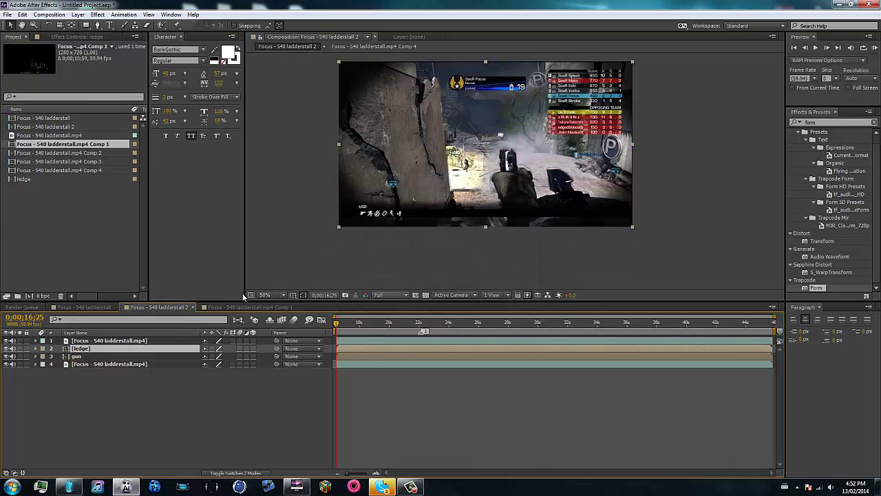
# Step: Pre-compose the top layer as bg, moving all attributes into the new composition
pyautogui.click(145, 340)
pyautogui.rightClick(140, 333)
pyautogui.rightClick(128, 343)
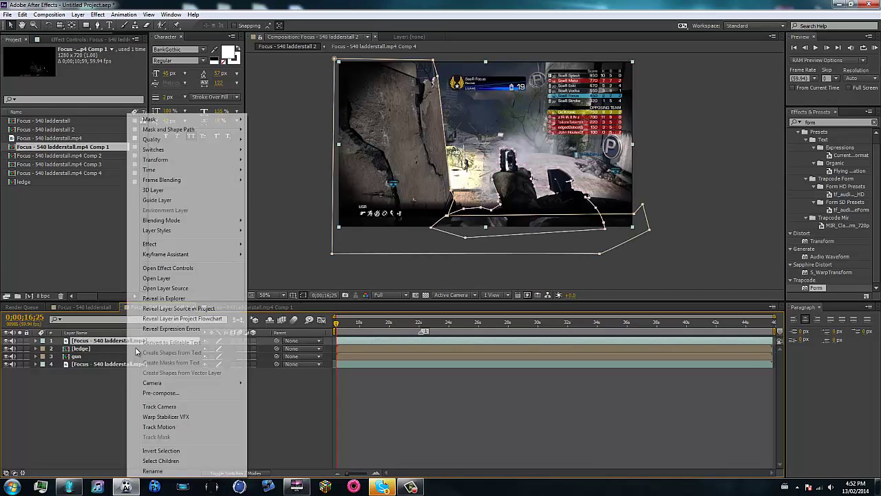
pyautogui.click(154, 393)
pyautogui.write('bg')
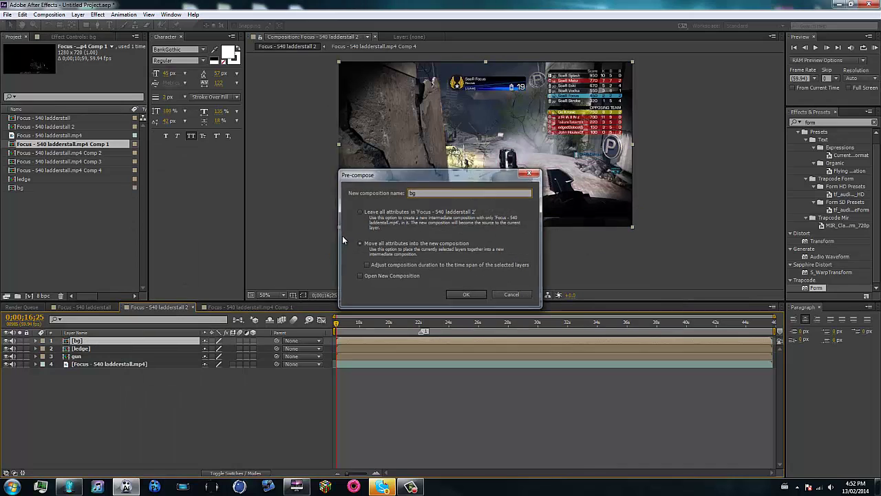
pyautogui.press('Return')
# Step: Clear the effects search and apply the Trapcode Form effect to the gun layer
pyautogui.click(98, 357)
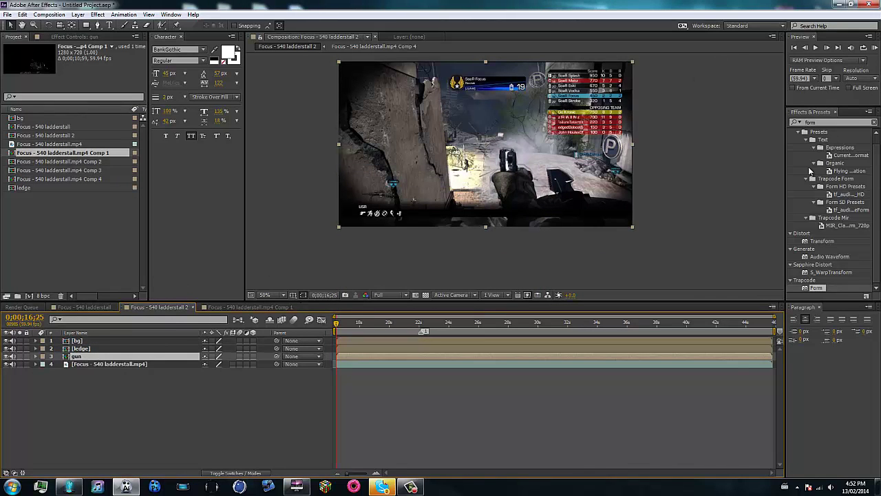
pyautogui.click(875, 122)
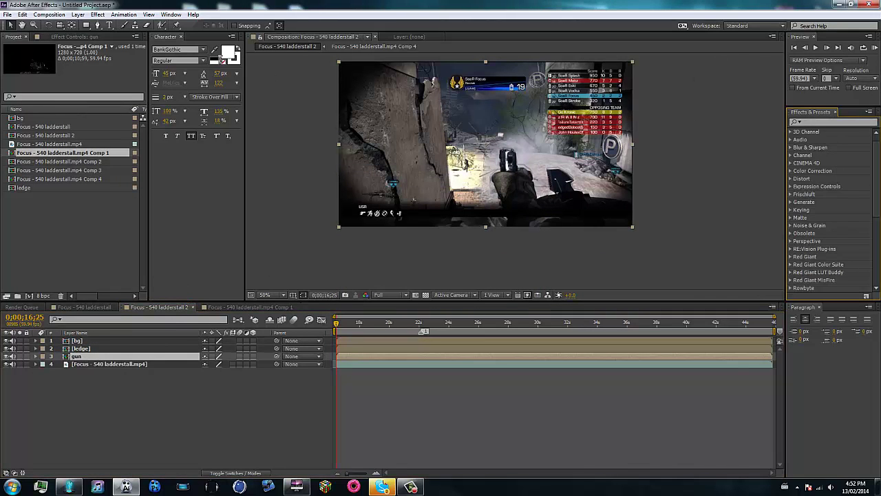
pyautogui.click(98, 14)
pyautogui.click(43, 377)
pyautogui.click(78, 356)
pyautogui.click(98, 15)
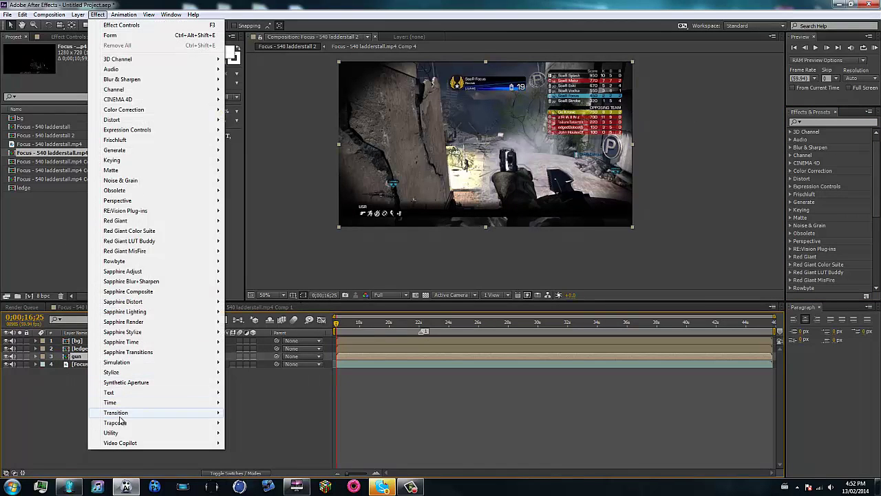
pyautogui.moveTo(197, 422)
pyautogui.click(245, 351)
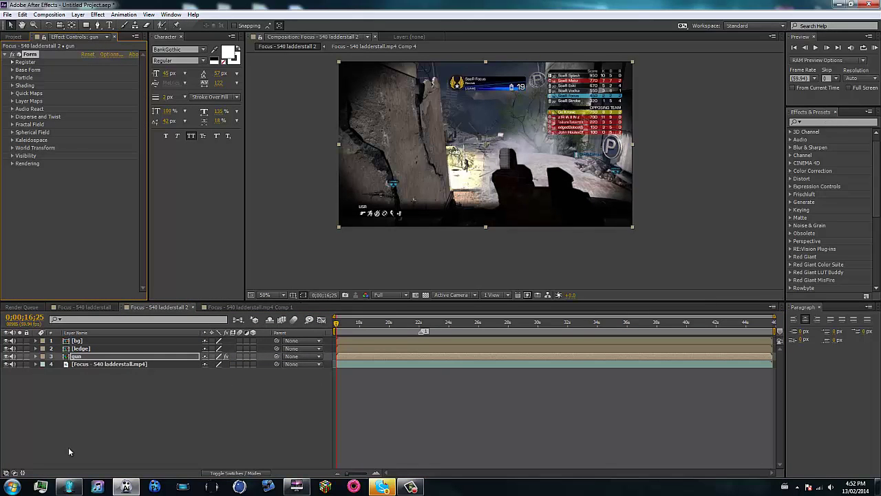
pyautogui.click(105, 417)
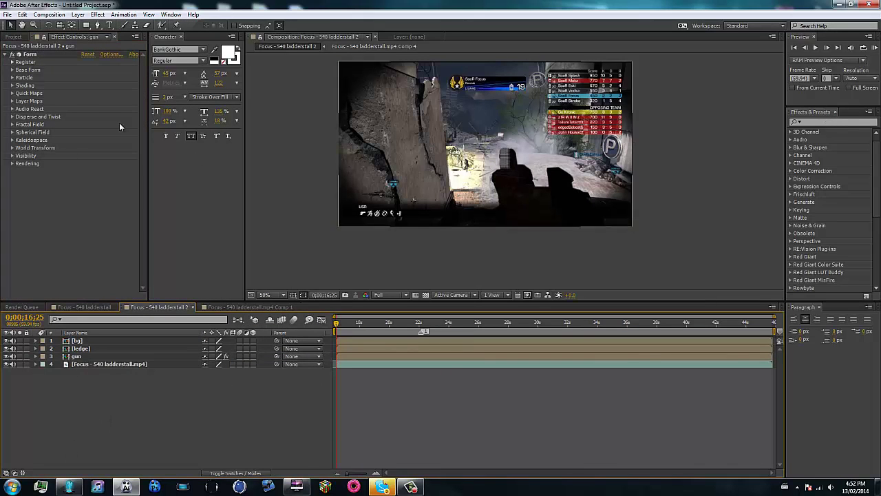
# Step: Solo the gun layer and set Form's Base Form size to 1280 in X, 720 in Y and 1 in Z
pyautogui.click(19, 356)
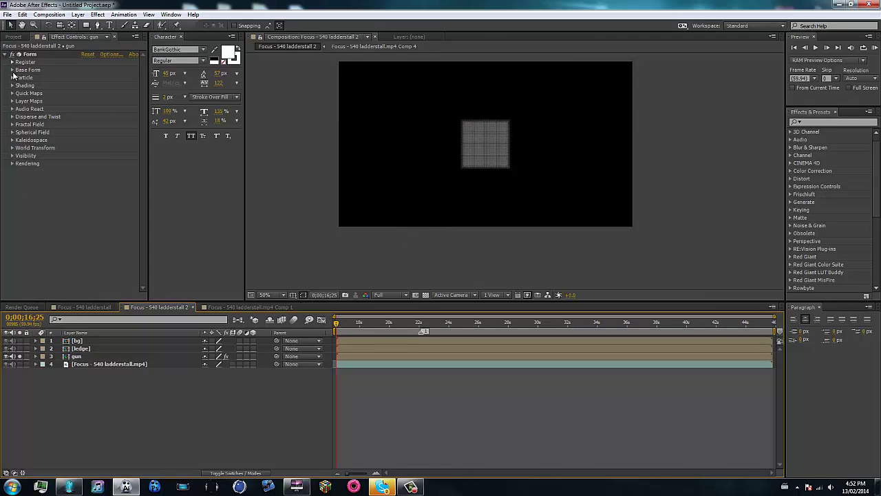
pyautogui.click(12, 70)
pyautogui.click(88, 85)
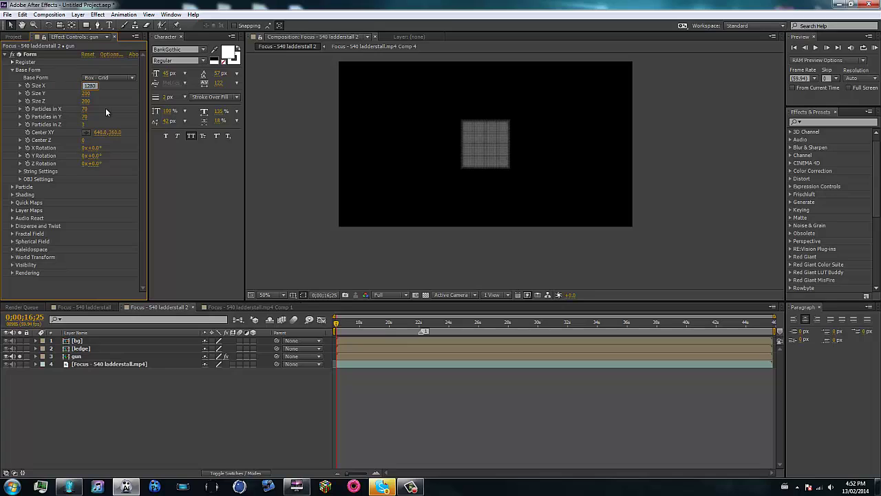
pyautogui.write('1280')
pyautogui.press('Tab')
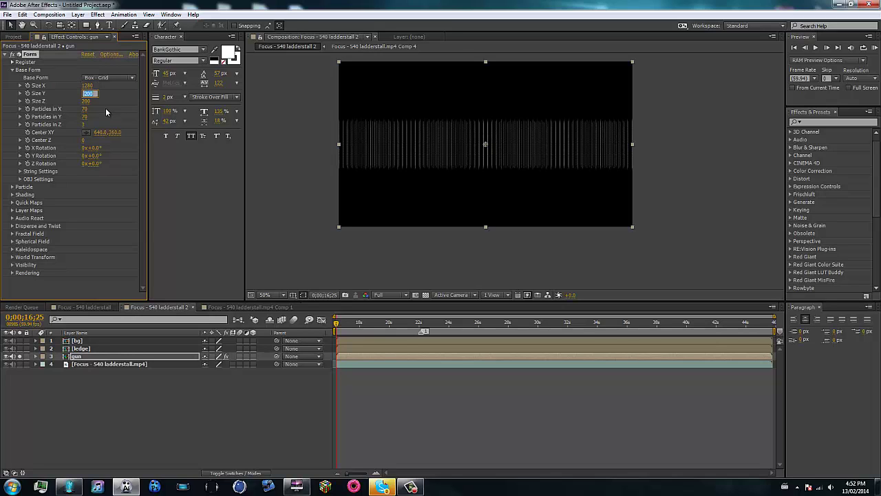
pyautogui.write('720')
pyautogui.press('Tab')
pyautogui.write('1')
pyautogui.press('Tab')
# Step: Set Form's particle counts to 1280 in X, 720 in Y and 1 in Z, and collapse the Base Form settings
pyautogui.write('1280')
pyautogui.press('Tab')
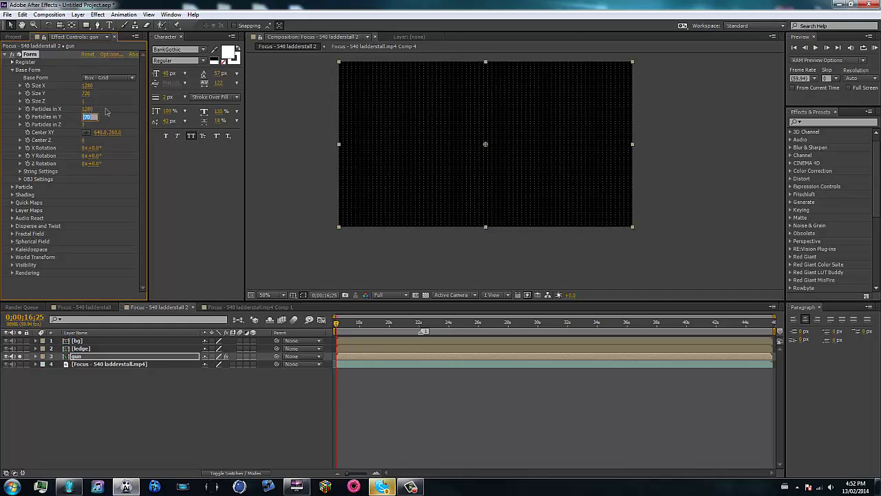
pyautogui.write('720')
pyautogui.press('Tab')
pyautogui.write('1')
pyautogui.press('Return')
pyautogui.click(12, 70)
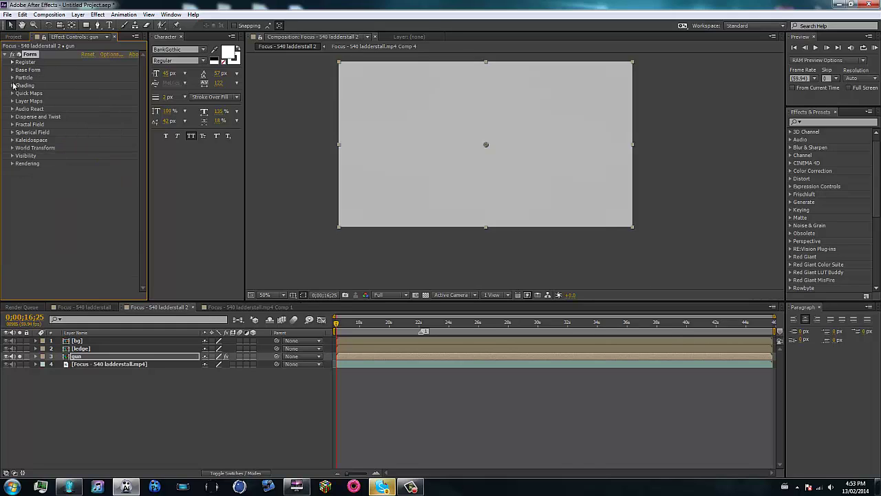
# Step: In Form's Layer Maps, set the Color and Alpha layer to gun, functionality to RGBA to RGBA and Map Over to XY
pyautogui.click(12, 101)
pyautogui.click(20, 109)
pyautogui.click(105, 116)
pyautogui.click(116, 163)
pyautogui.click(108, 124)
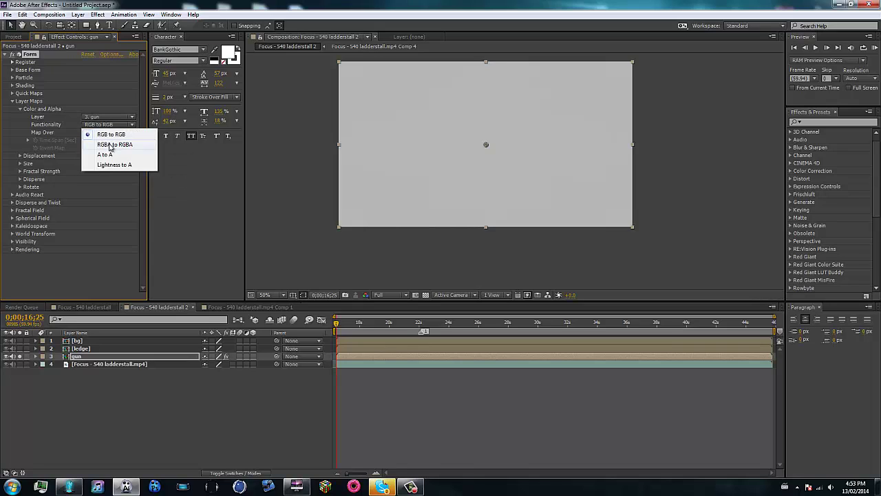
pyautogui.click(109, 146)
pyautogui.click(107, 132)
pyautogui.click(107, 153)
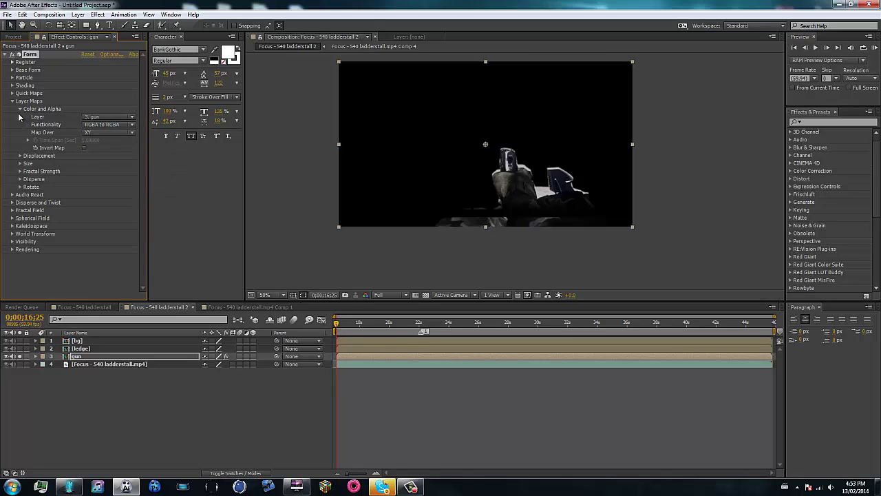
pyautogui.click(20, 109)
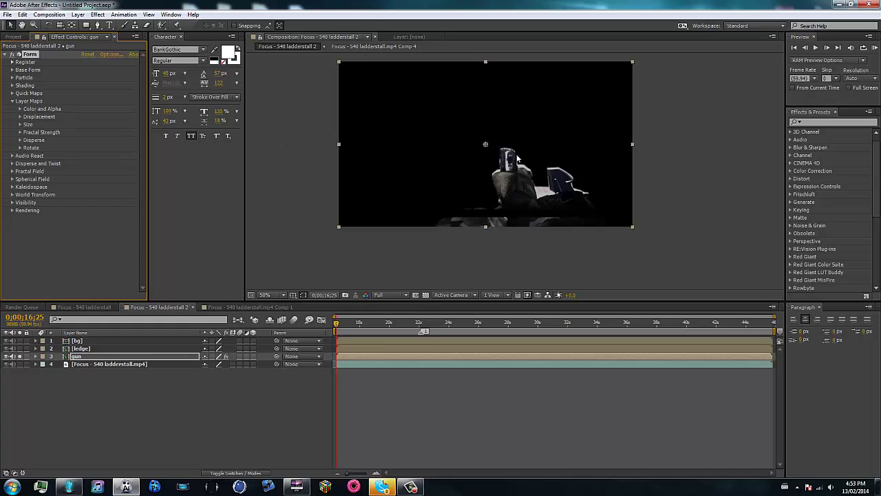
pyautogui.click(15, 102)
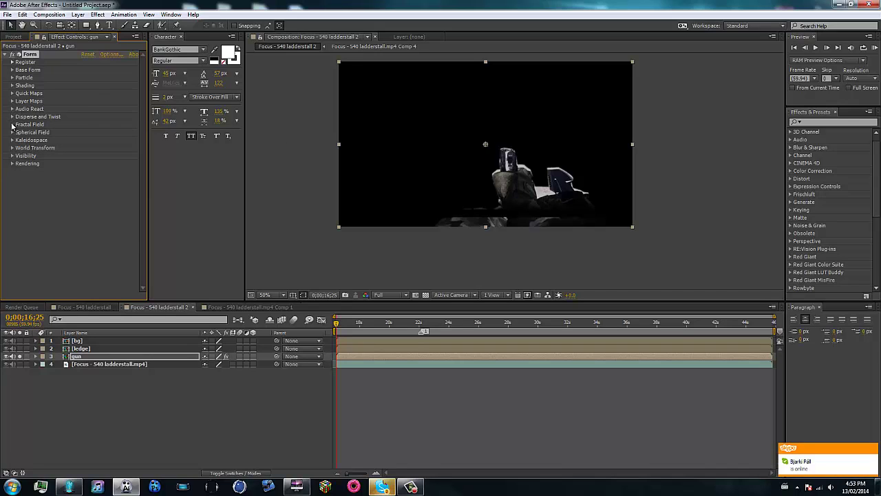
# Step: At 0;00;16;25, keyframe Form's Disperse, Affect Size, Displace, Flow Z and Flow Evolution, and reveal the gun layer's keyframed properties
pyautogui.click(12, 116)
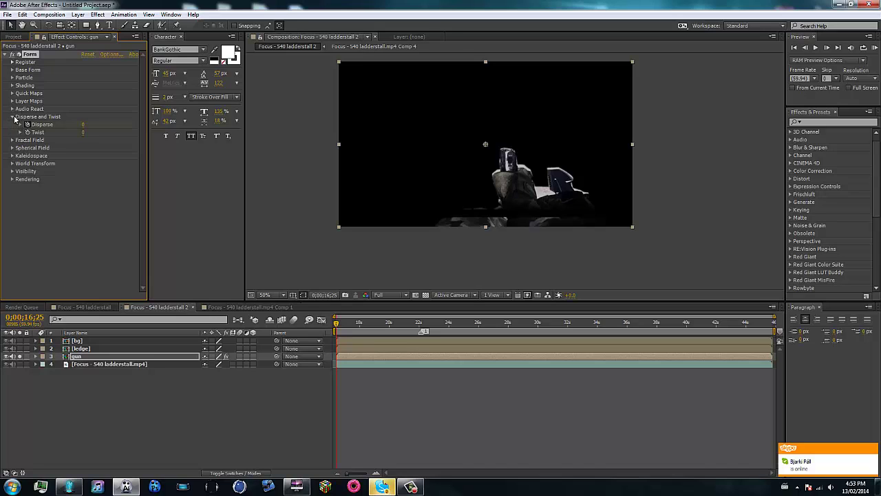
pyautogui.click(12, 117)
pyautogui.click(12, 124)
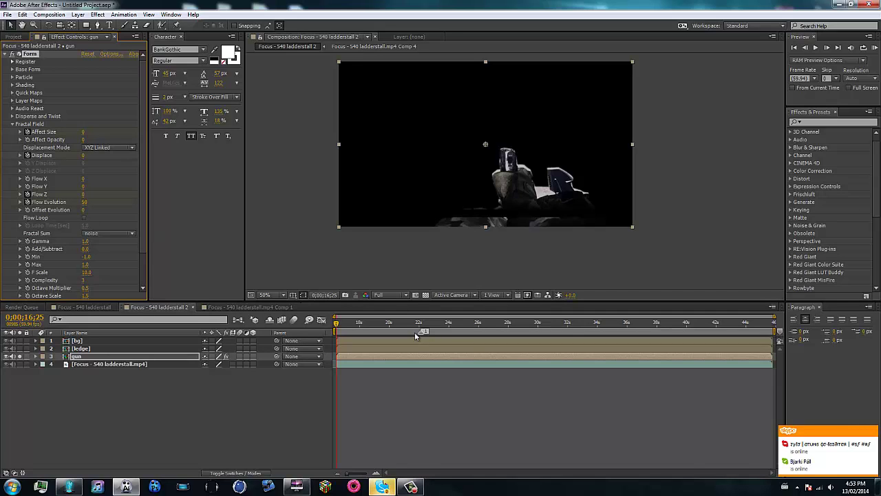
pyautogui.press('u')
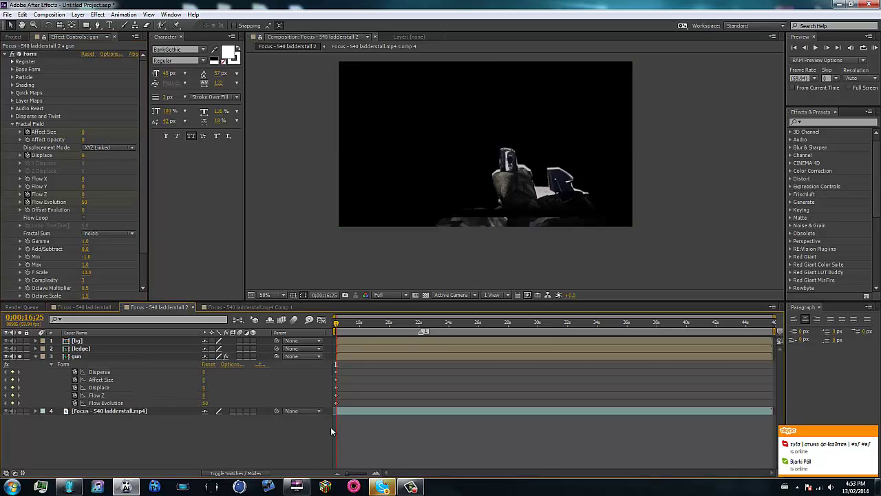
# Step: Solo the ladderstall footage instead of the gun layer to check its frame, and return the solo to the gun
pyautogui.click(19, 411)
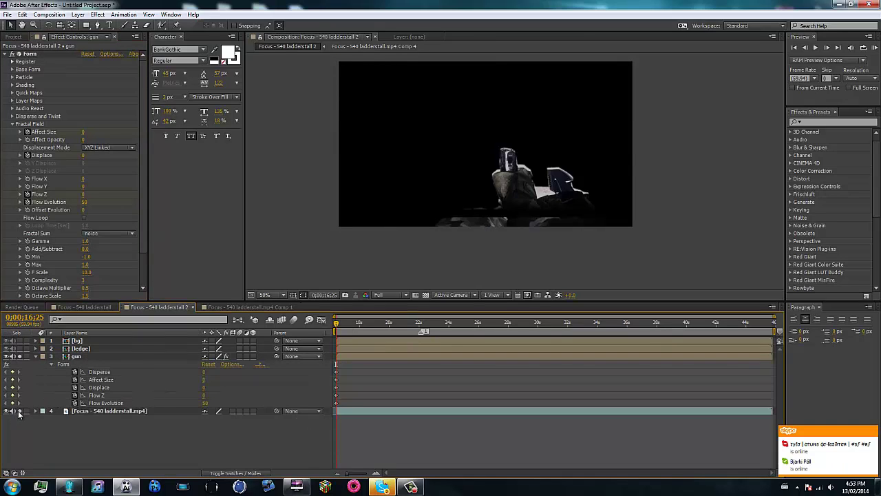
pyautogui.click(19, 357)
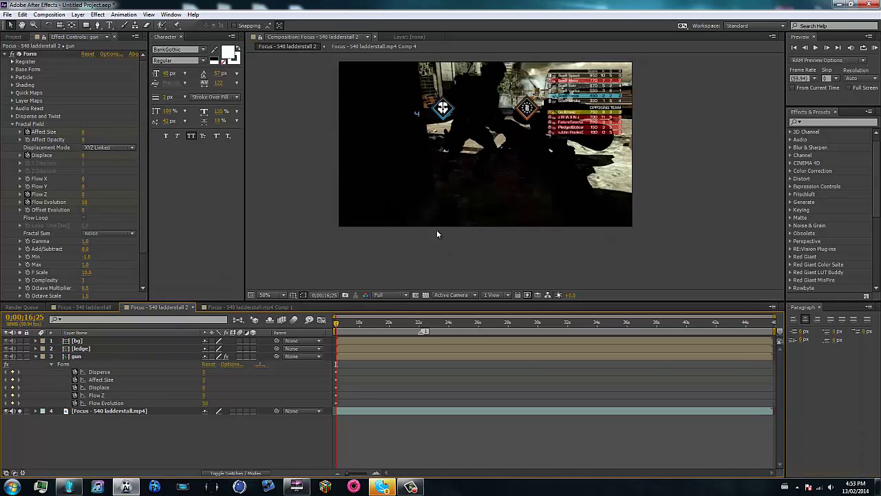
pyautogui.click(19, 411)
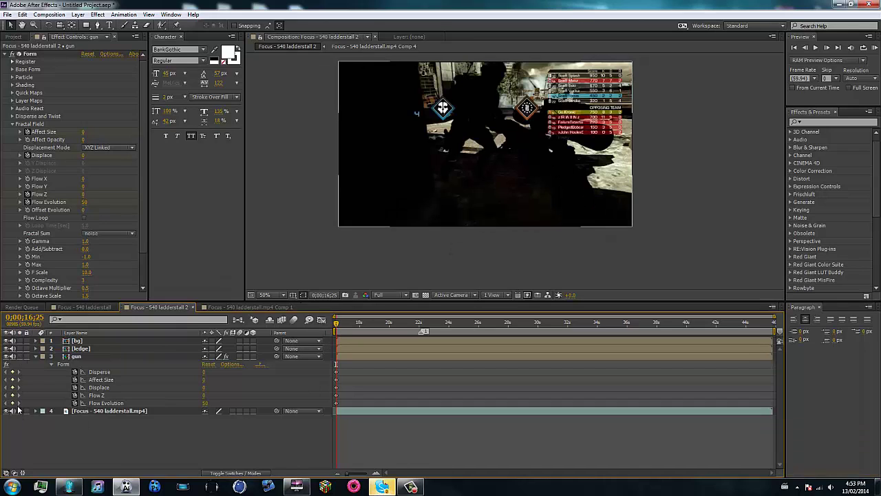
pyautogui.click(19, 356)
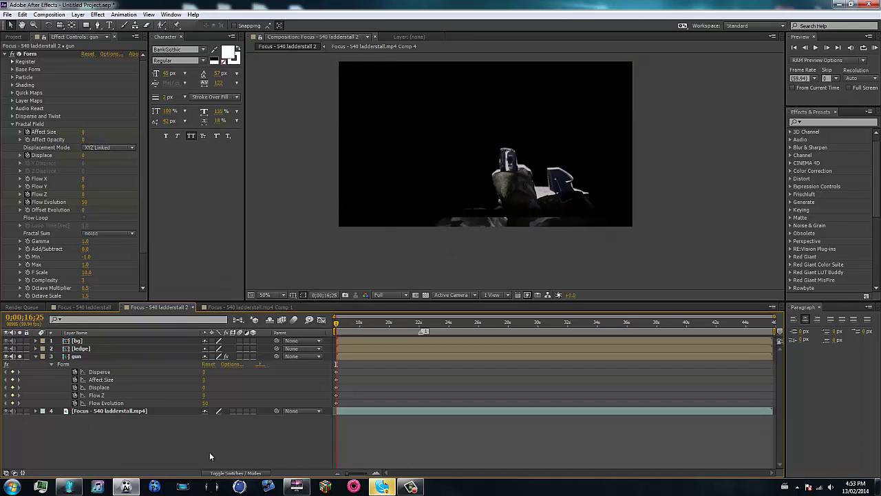
# Step: Show the gun layer's Opacity alongside the Form properties and keyframe it at 0;00;16;25
pyautogui.click(354, 358)
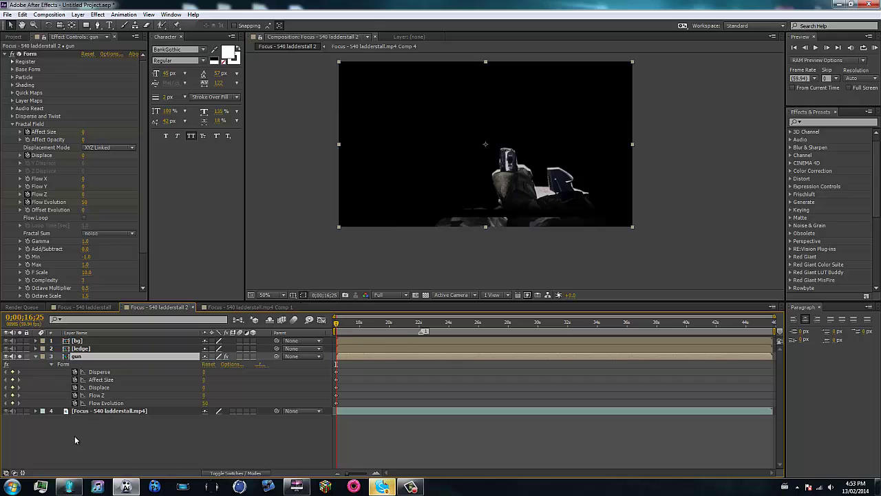
pyautogui.hotkey('shift', 't')
pyautogui.click(59, 410)
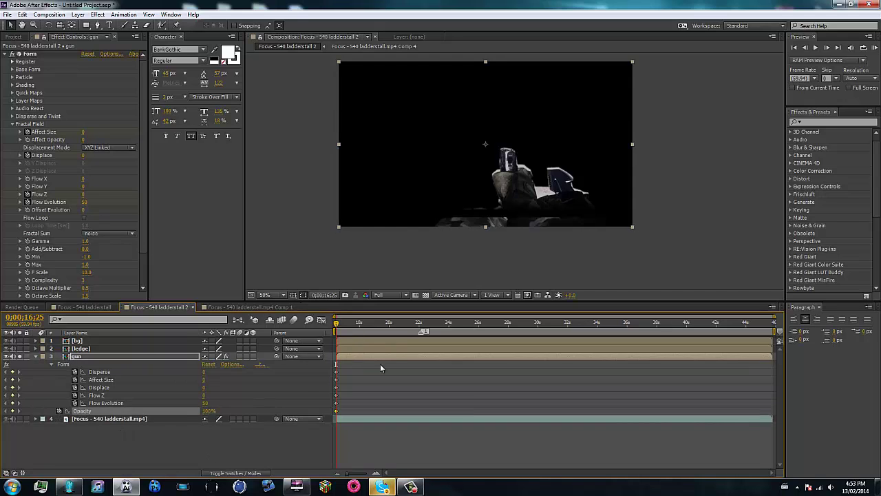
# Step: Add keyframes at 0;00;16;55 for all five animated Form properties and Opacity on the gun layer, keeping their current values
pyautogui.press('space')
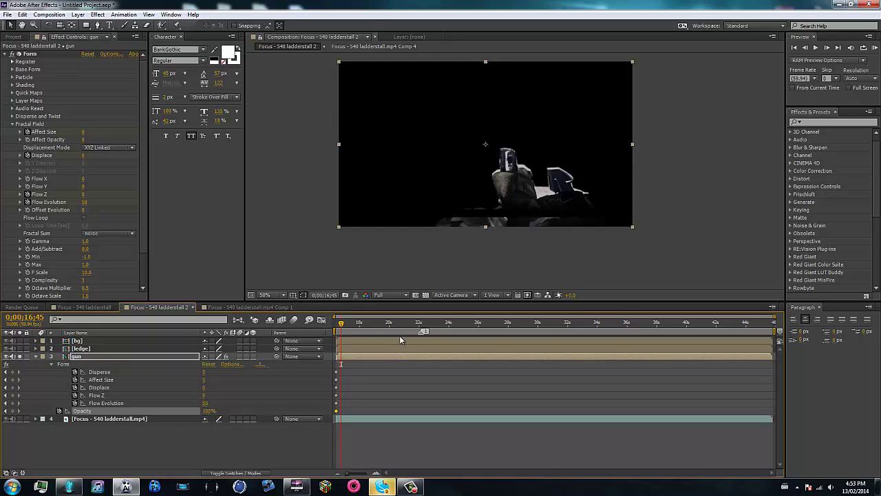
pyautogui.moveTo(772, 317); pyautogui.dragTo(400, 321)
pyautogui.press('=')
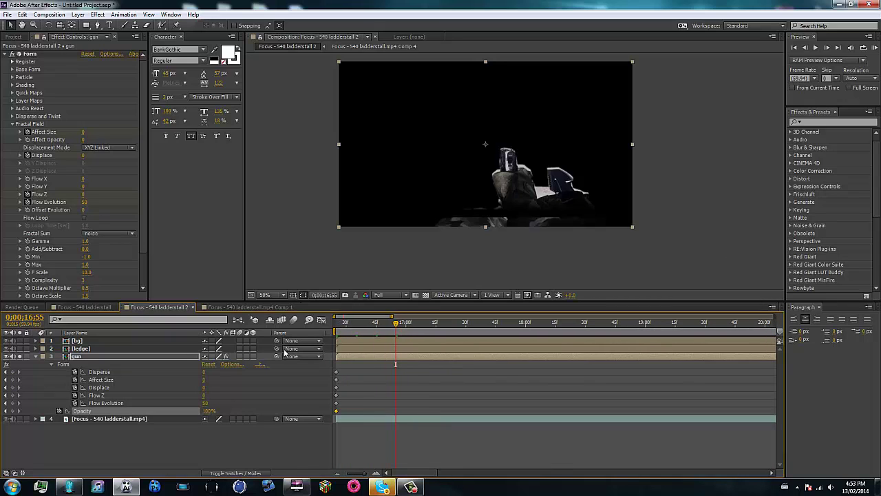
pyautogui.moveTo(13, 373); pyautogui.dragTo(13, 405)
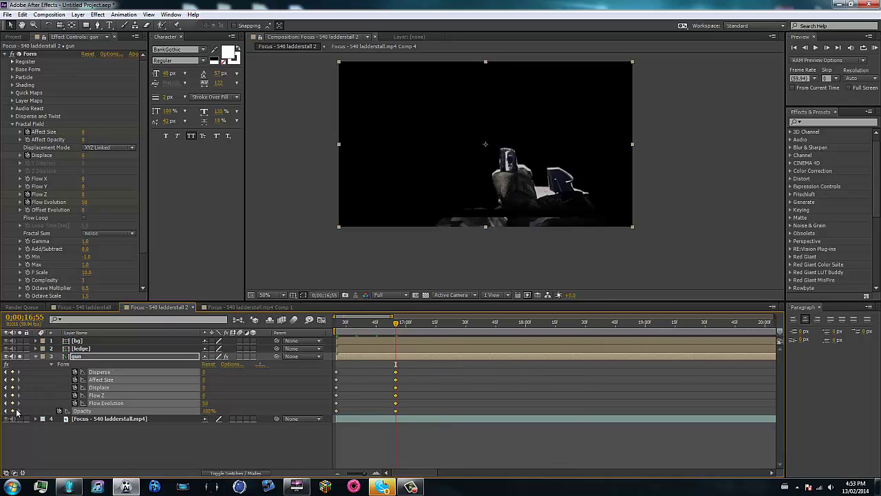
pyautogui.click(154, 461)
# Step: Return to the first keyframes at 0;00;16;25 and set Disperse to 3 and Affect Size to 5
pyautogui.moveTo(396, 325); pyautogui.dragTo(328, 333)
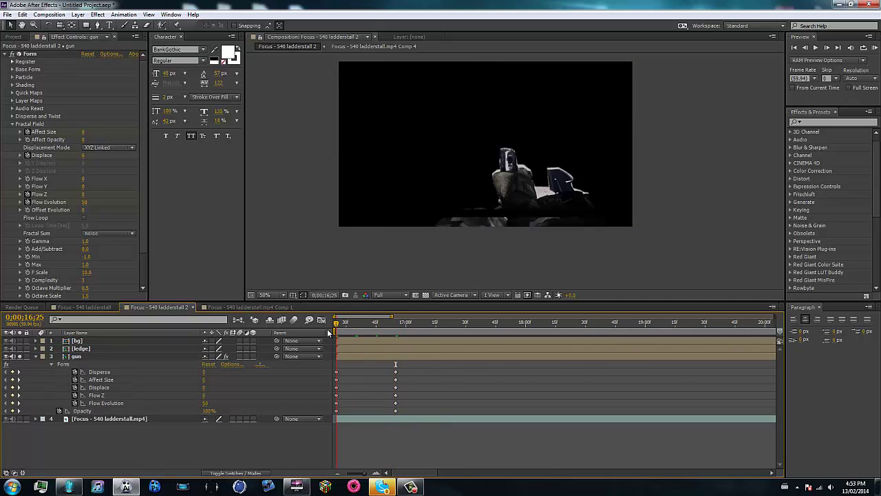
pyautogui.click(203, 372)
pyautogui.write('3')
pyautogui.press('Return')
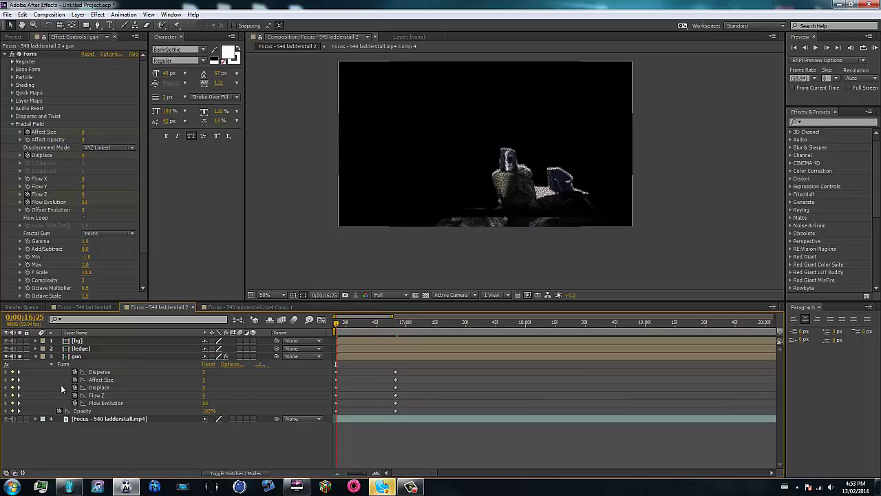
pyautogui.click(204, 380)
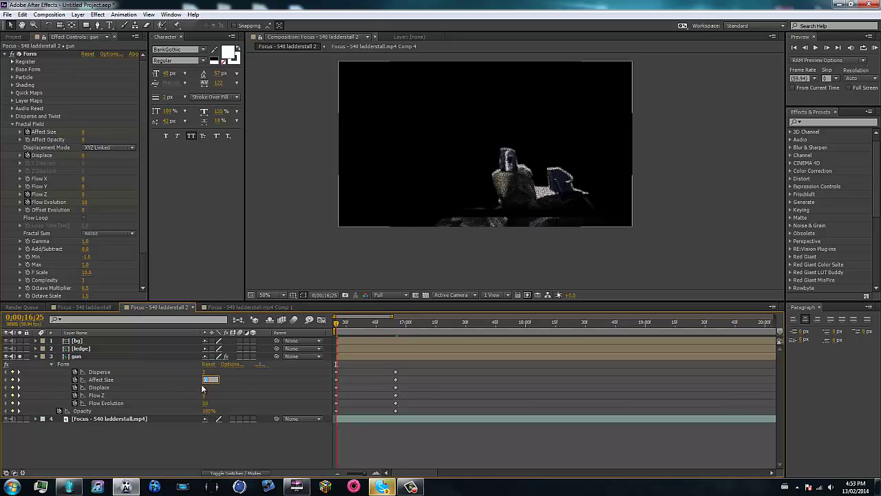
pyautogui.write('5')
pyautogui.press('Return')
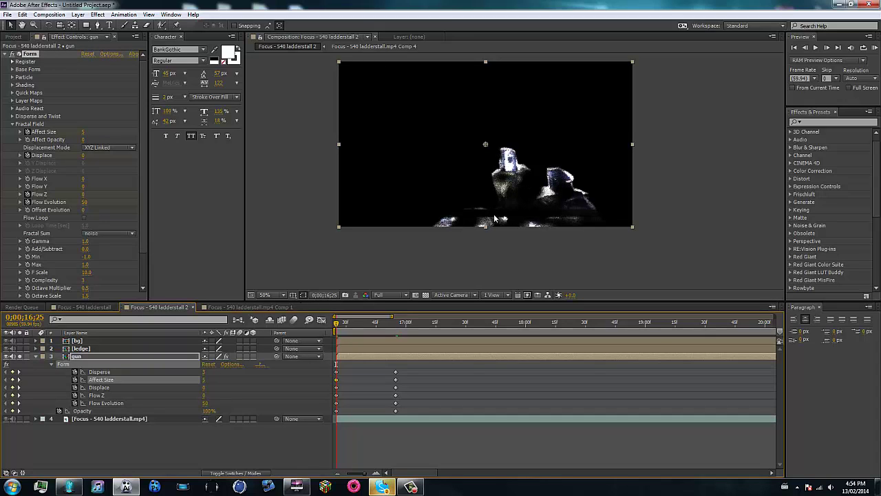
# Step: Set the starting keyframes of Displace to 50, Flow Z to 10 and Flow Evolution to 10
pyautogui.click(206, 387)
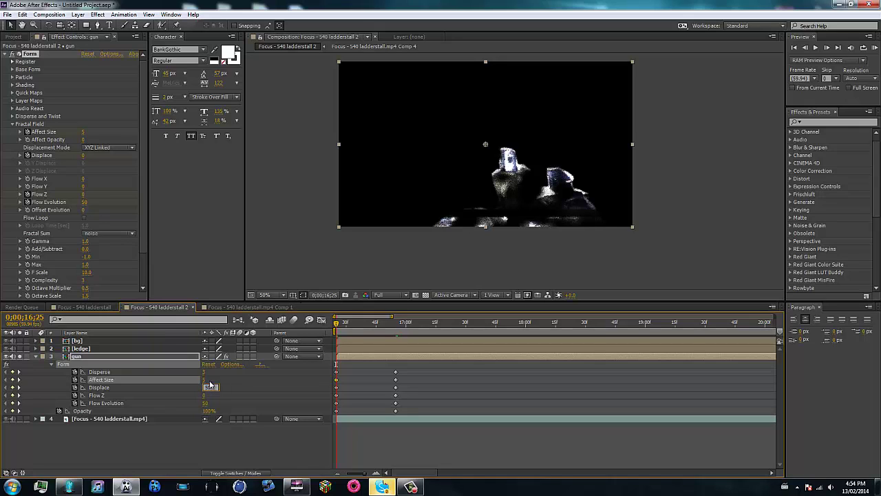
pyautogui.write('50')
pyautogui.press('Return')
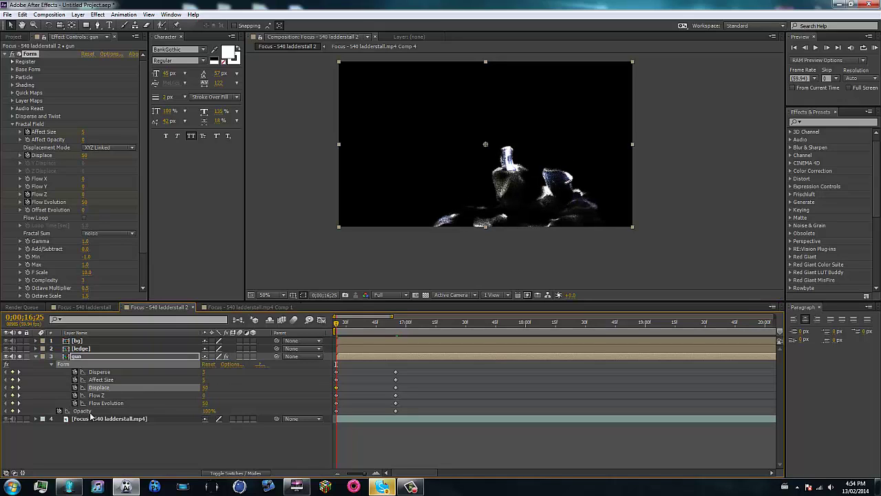
pyautogui.click(205, 396)
pyautogui.write('10')
pyautogui.press('Return')
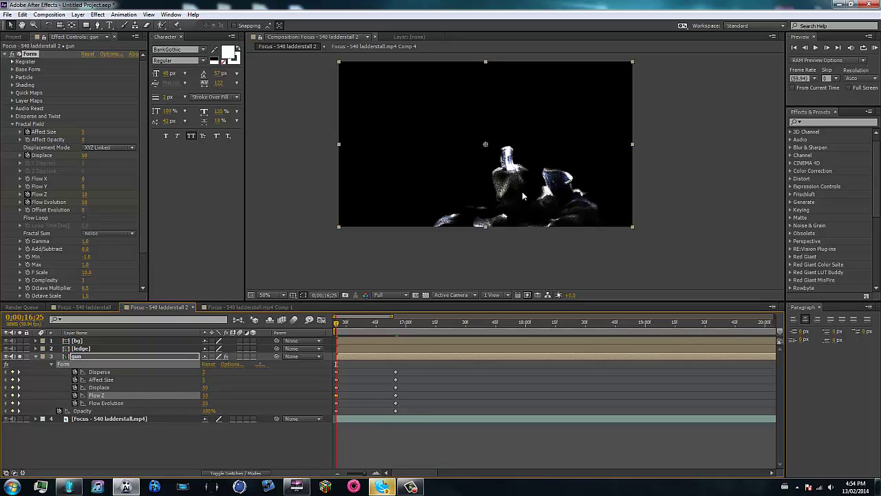
pyautogui.click(204, 403)
pyautogui.write('10')
pyautogui.press('Return')
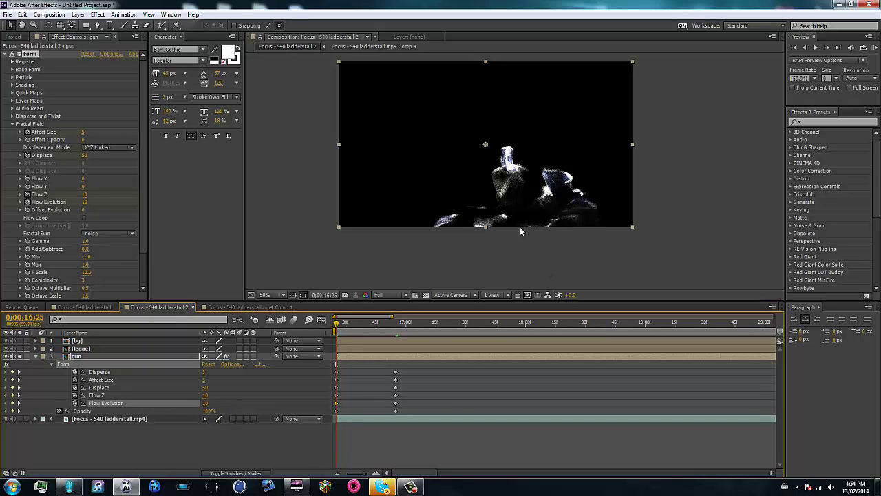
# Step: Try a starting Disperse of 121 on the gun layer and undo it
pyautogui.click(202, 372)
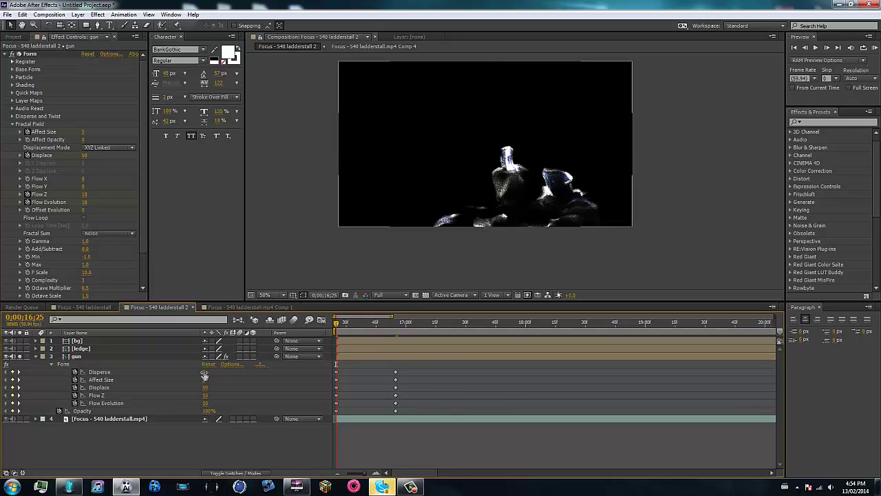
pyautogui.moveTo(204, 374); pyautogui.dragTo(251, 374)
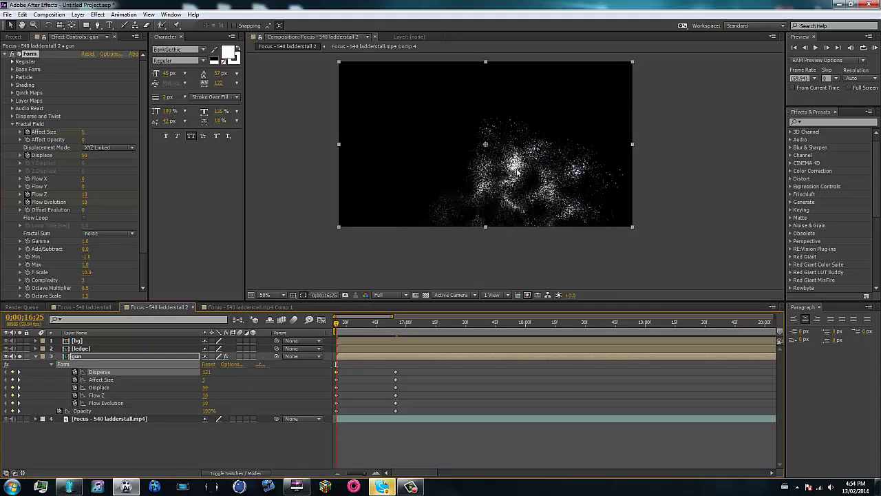
pyautogui.hotkey('ctrl', 'z')
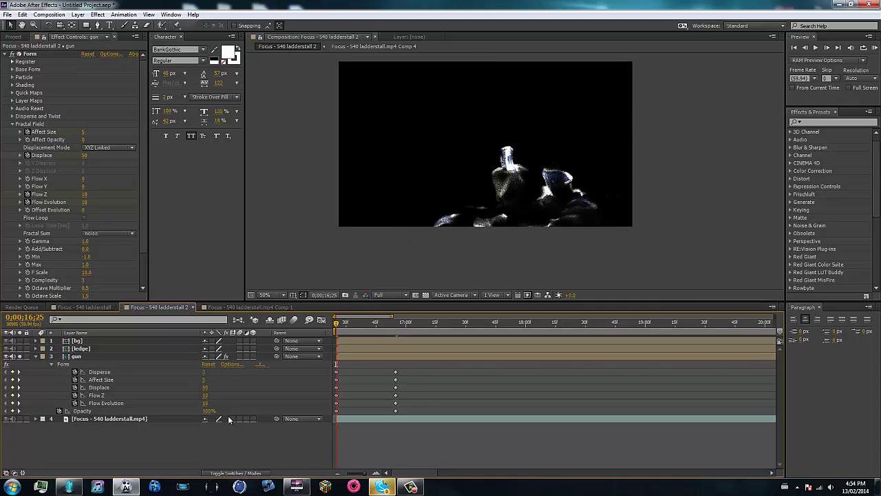
# Step: Set the gun layer's starting Opacity to 0% and apply Easy Ease to all its keyframes
pyautogui.moveTo(209, 412); pyautogui.dragTo(140, 424)
pyautogui.click(268, 409)
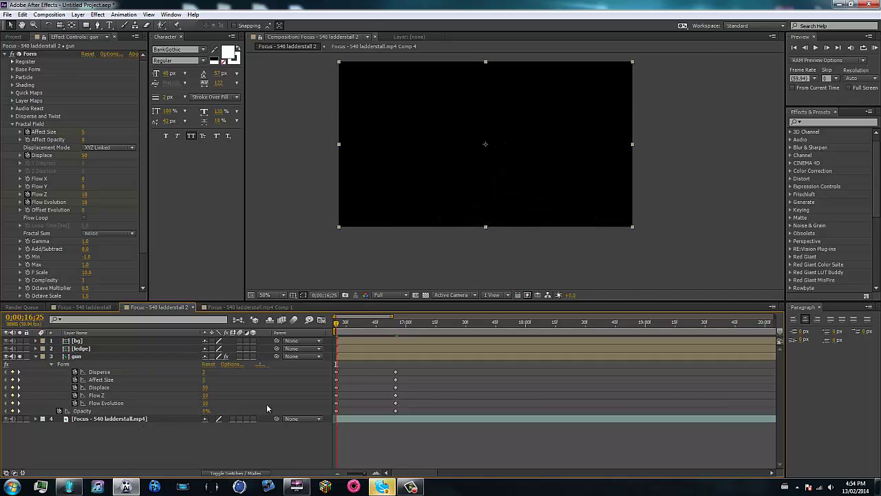
pyautogui.moveTo(325, 362); pyautogui.dragTo(397, 413)
pyautogui.rightClick(395, 414)
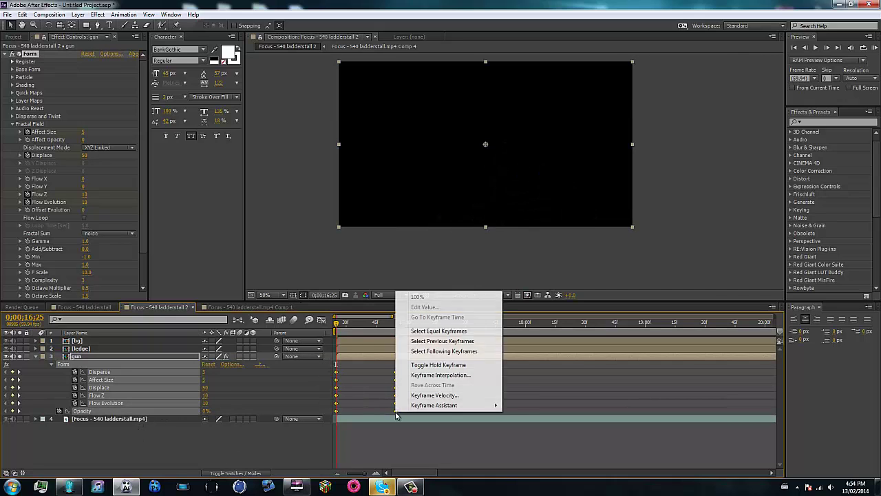
pyautogui.moveTo(420, 408)
pyautogui.click(520, 425)
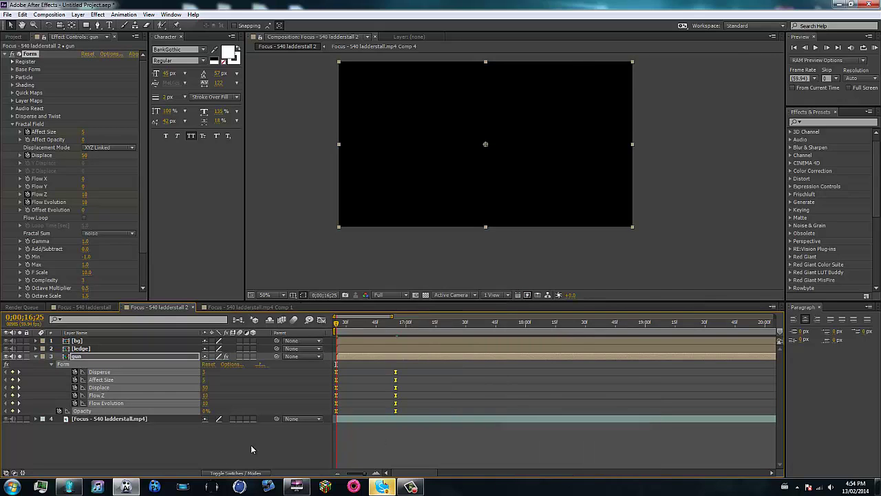
pyautogui.click(251, 448)
# Step: Move the current time to 0;00;16;55, select all the gun layer's keyframes and collapse its properties
pyautogui.click(395, 321)
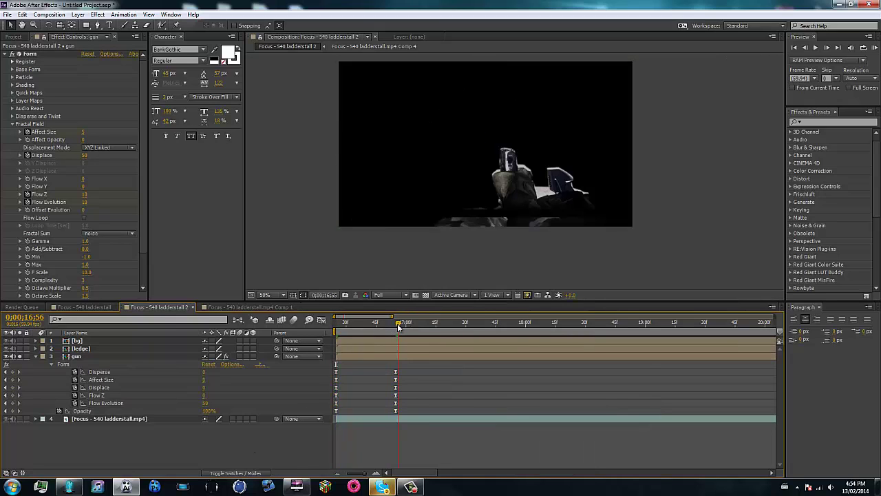
pyautogui.click(390, 360)
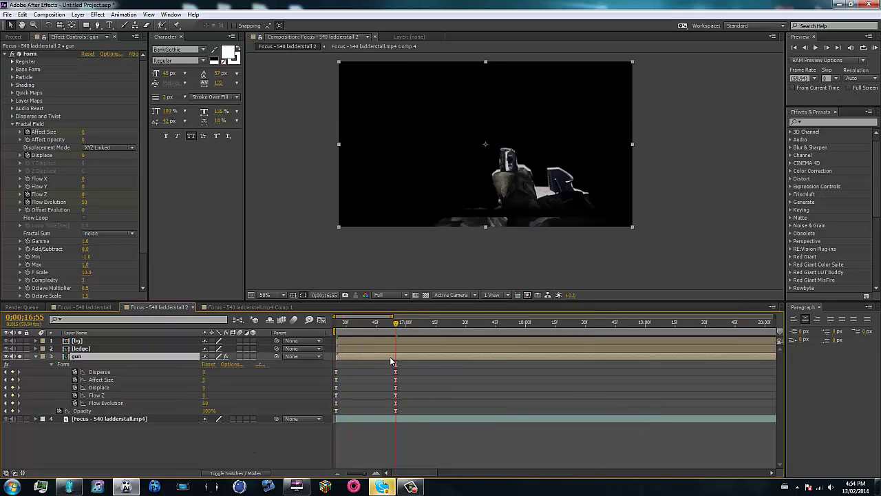
pyautogui.moveTo(333, 370); pyautogui.dragTo(403, 415)
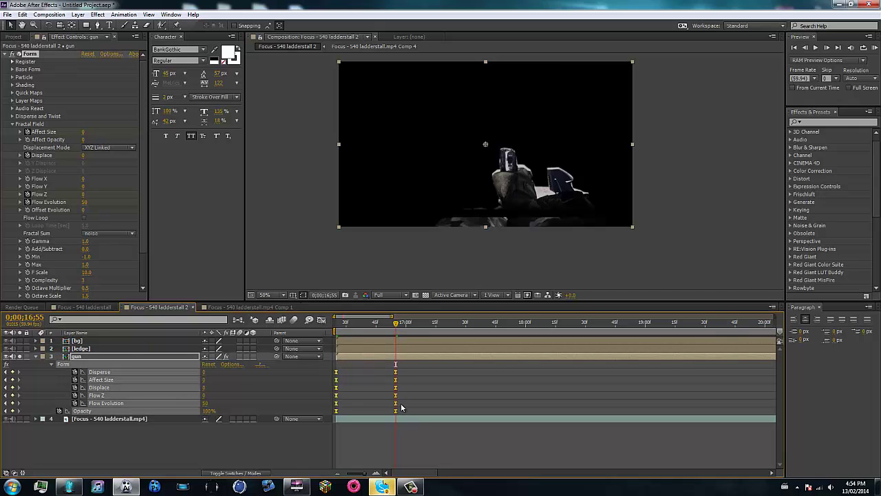
pyautogui.press('u')
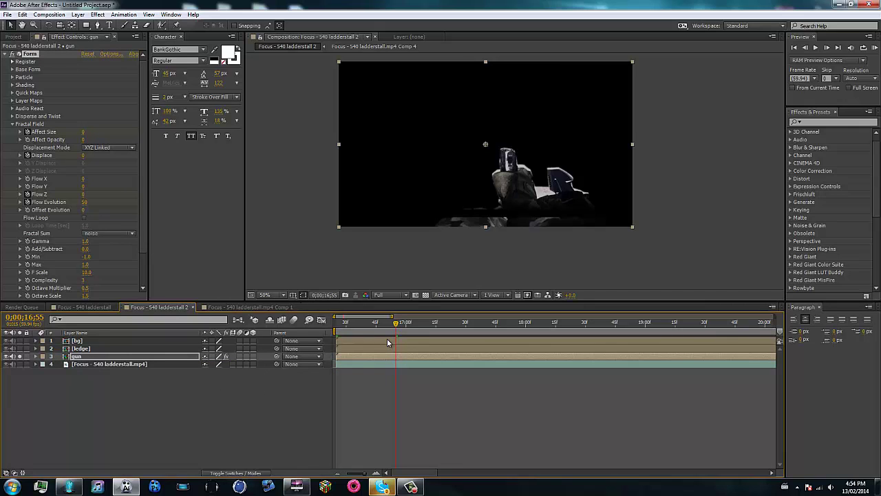
# Step: Move the current time back to 0;00;16;40
pyautogui.hotkey('shift', 'pageup')
pyautogui.press('pageup')
pyautogui.press('pageup')
pyautogui.press('pageup')
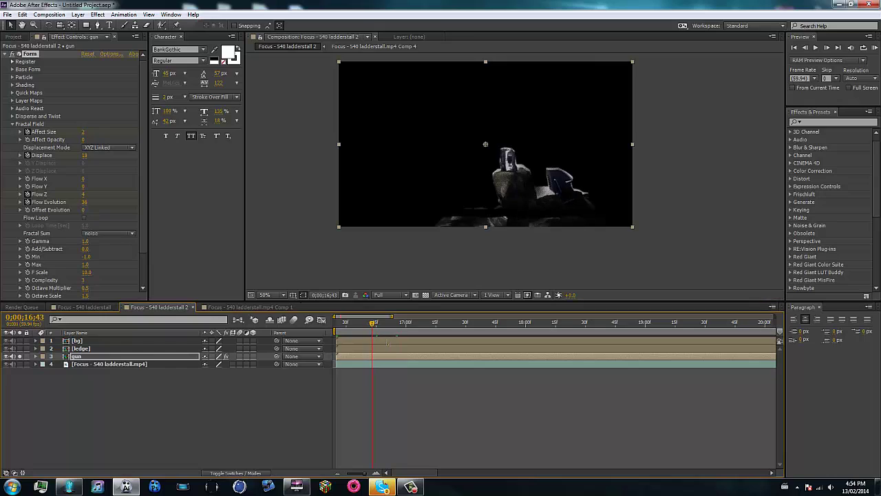
pyautogui.press('pageup')
pyautogui.press('pageup')
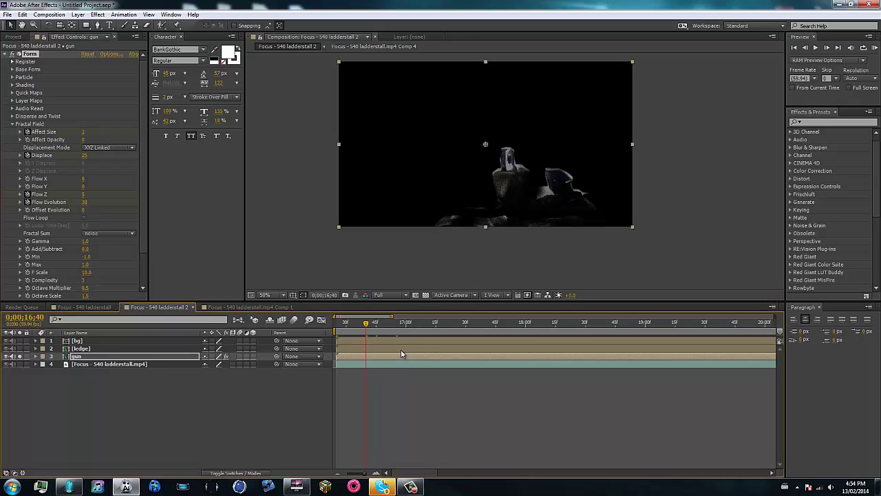
# Step: Solo the ledge layer, trim its start to 0;00;16;40 and paste the gun layer's keyframes onto it
pyautogui.click(400, 349)
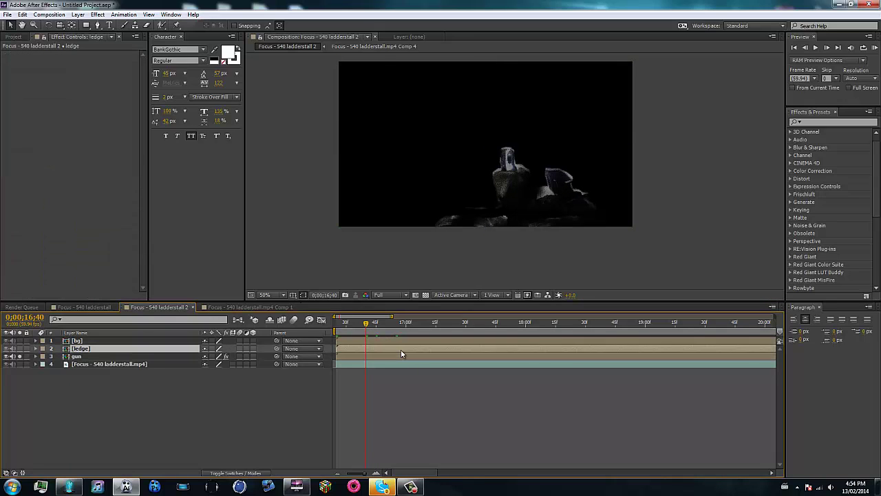
pyautogui.click(19, 348)
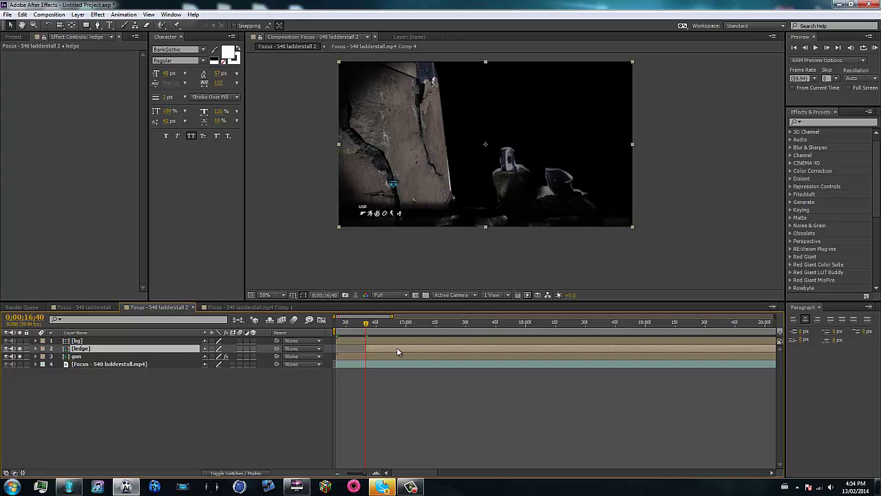
pyautogui.hotkey('ctrl', 'v')
pyautogui.press('u')
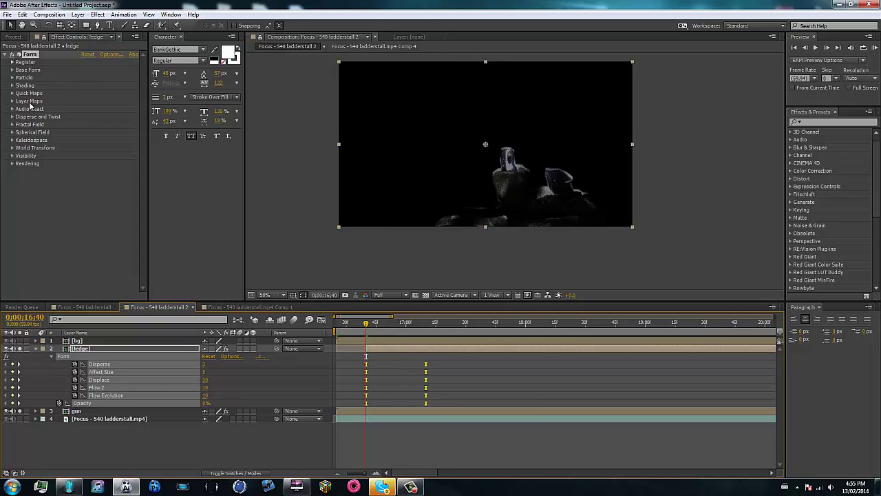
# Step: Set the ledge layer's Form size to 1280, 720 and 1 and its particles to 1280, 720 and 1 in X, Y and Z
pyautogui.click(12, 70)
pyautogui.click(89, 85)
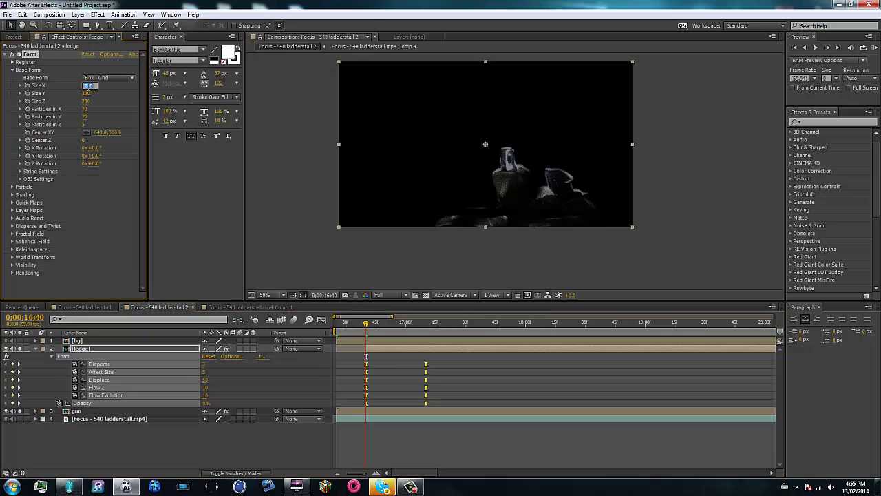
pyautogui.write('1280')
pyautogui.press('Tab')
pyautogui.write('720')
pyautogui.press('Tab')
pyautogui.write('1')
pyautogui.press('Tab')
pyautogui.write('1280')
pyautogui.press('Tab')
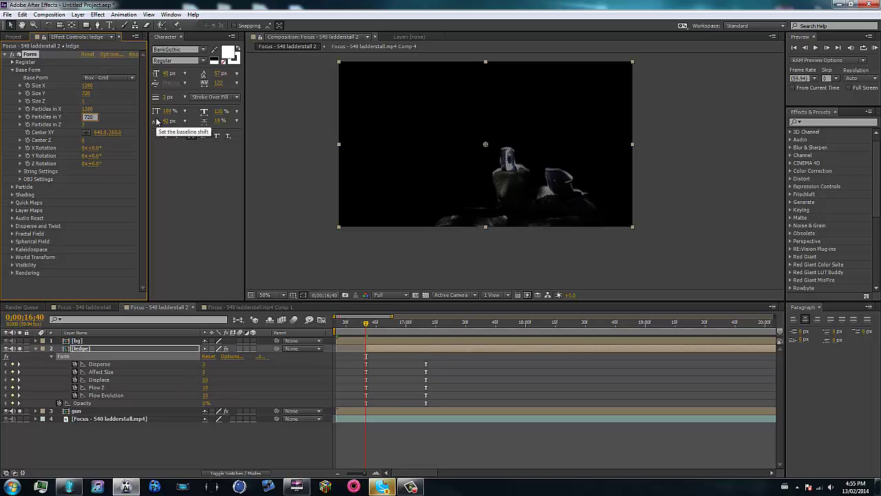
pyautogui.write('720')
pyautogui.press('Tab')
pyautogui.write('1')
pyautogui.click(12, 69)
# Step: Set the ledge layer's Color and Alpha layer map to the ledge layer, with RGBA to RGBA functionality mapped over XY
pyautogui.click(12, 101)
pyautogui.click(20, 109)
pyautogui.click(105, 125)
pyautogui.click(107, 144)
pyautogui.click(109, 132)
pyautogui.click(109, 152)
pyautogui.click(105, 117)
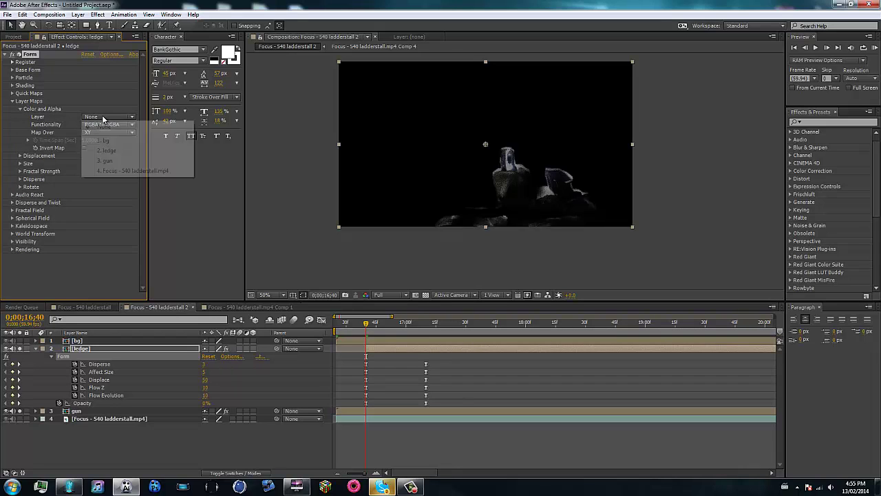
pyautogui.click(110, 150)
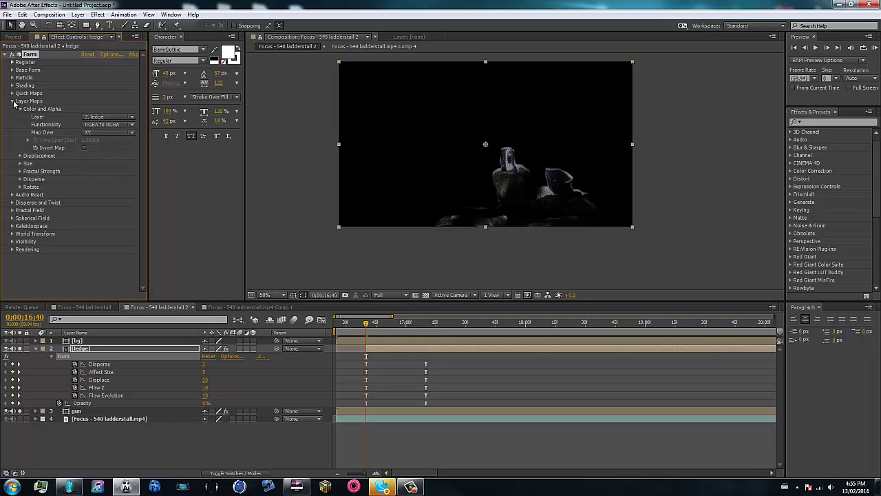
pyautogui.click(13, 101)
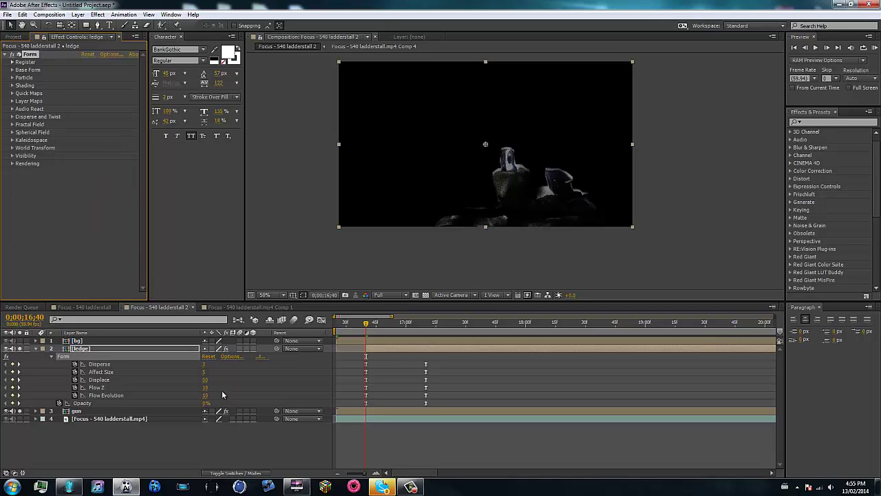
# Step: Try a starting Opacity of 100% on the ledge layer, undo it and view the frame at 0;00;17;10
pyautogui.moveTo(206, 405); pyautogui.dragTo(301, 404)
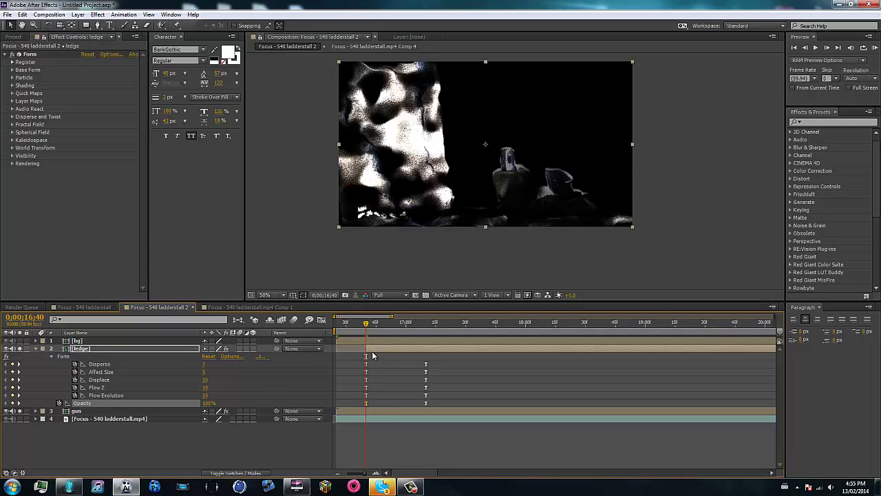
pyautogui.hotkey('ctrl', 'z')
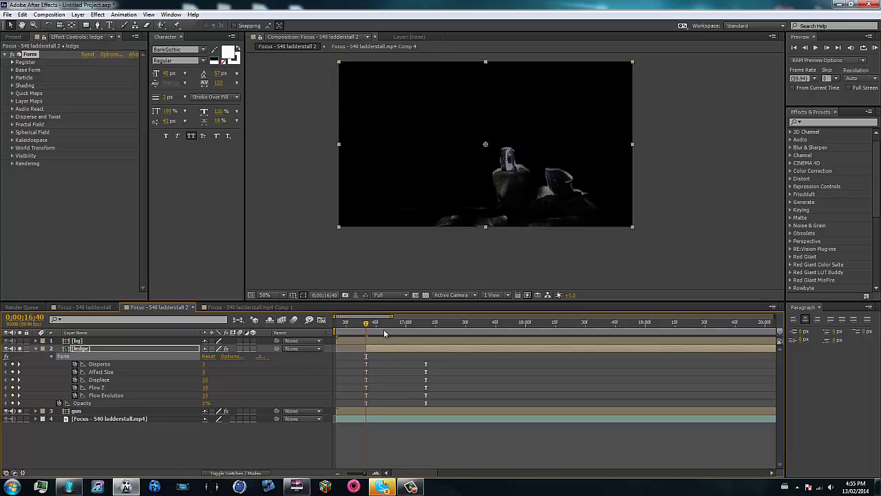
pyautogui.click(425, 323)
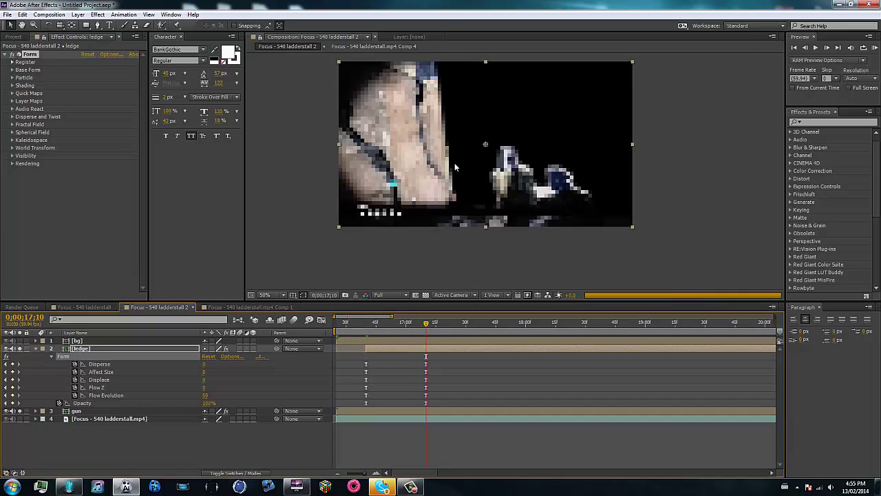
# Step: Move the current time to the gun layer's ending keyframes at 0;00;16;55
pyautogui.click(401, 411)
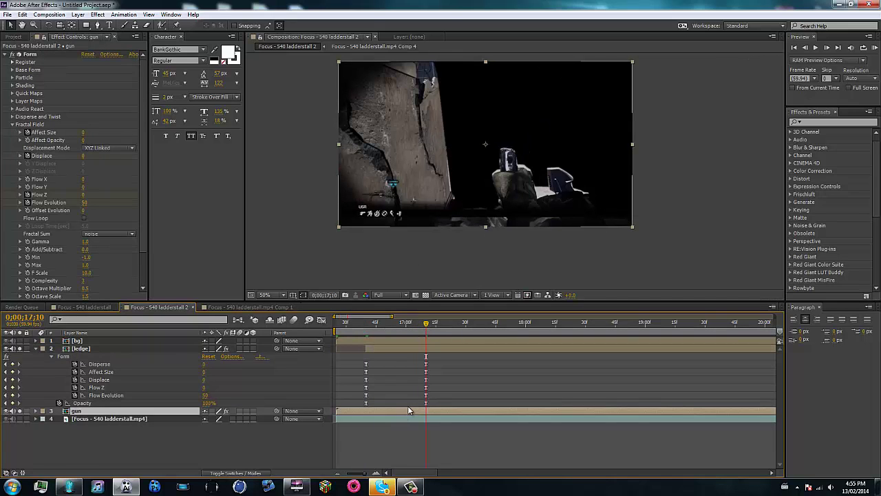
pyautogui.press('u')
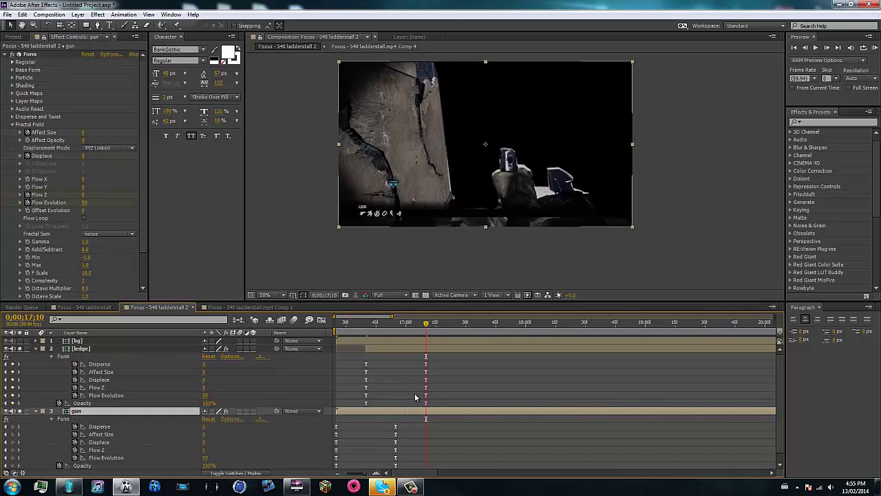
pyautogui.click(7, 429)
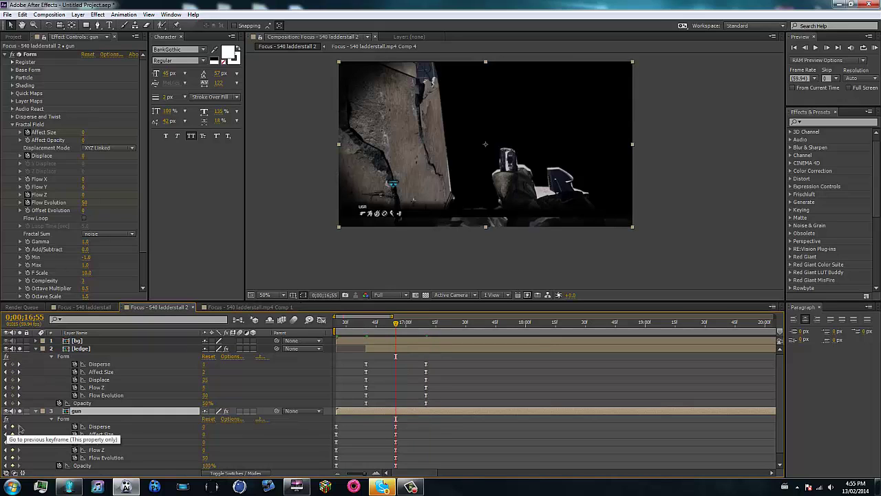
pyautogui.press('u')
# Step: Select all the ledge layer's Form and Opacity keyframes and collapse its properties
pyautogui.click(402, 348)
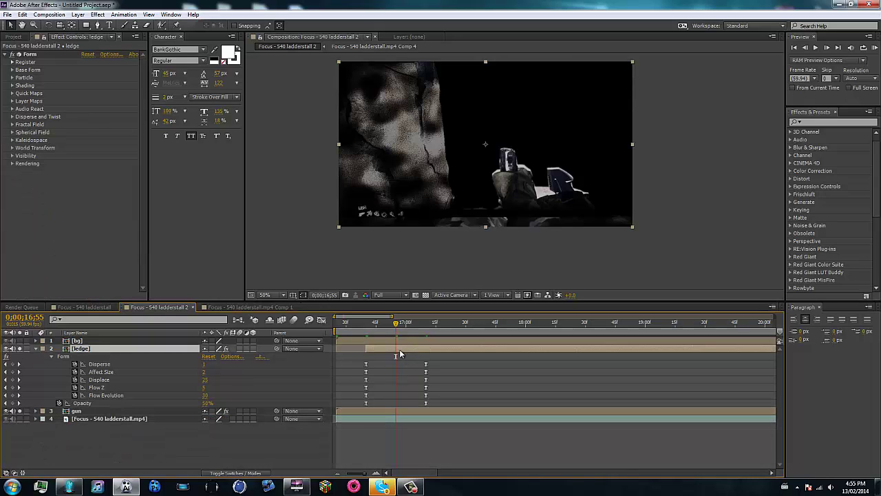
pyautogui.moveTo(358, 359); pyautogui.dragTo(443, 406)
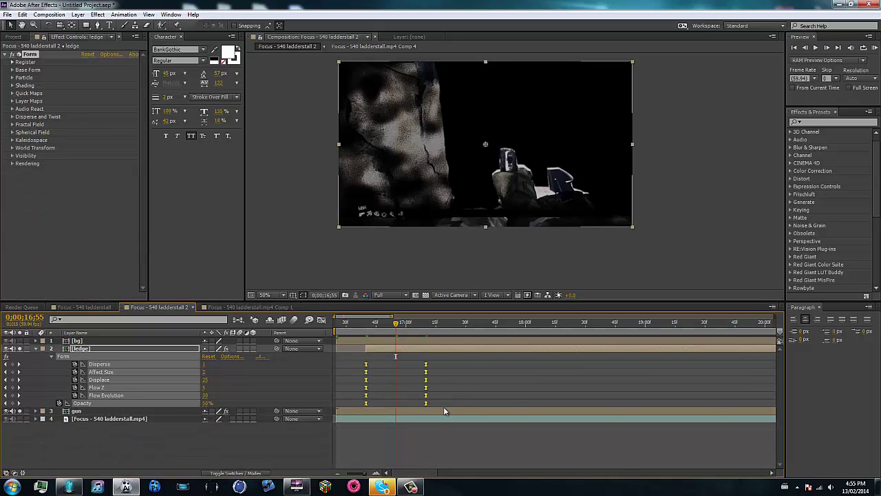
pyautogui.press('u')
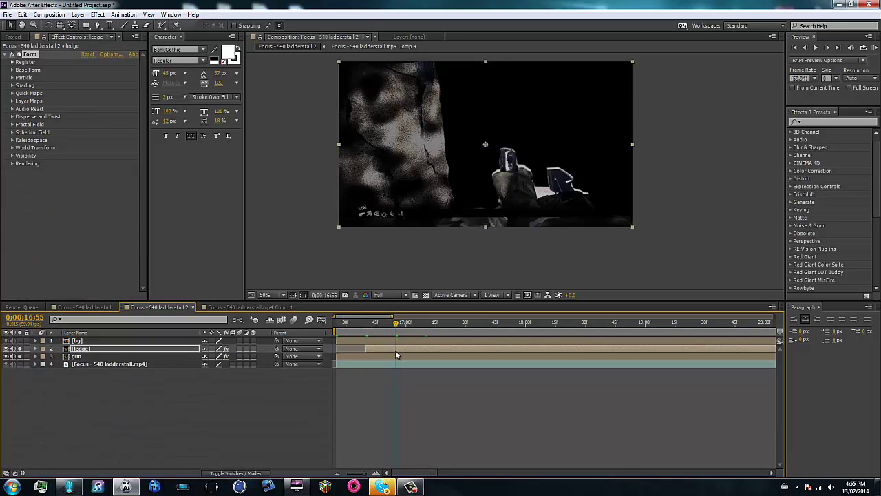
# Step: Trim the bg layer's start to 0;00;16;55 and paste the ledge layer's keyframes onto it
pyautogui.click(361, 339)
pyautogui.moveTo(337, 341); pyautogui.dragTo(390, 343)
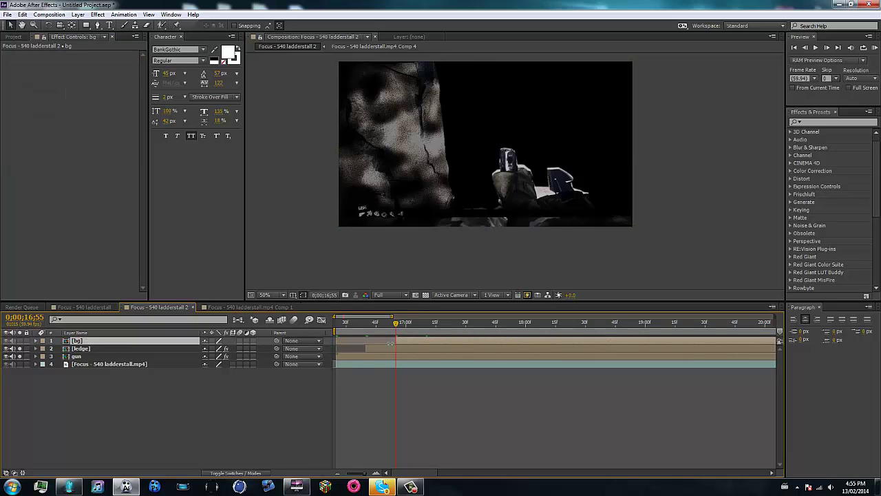
pyautogui.click(409, 341)
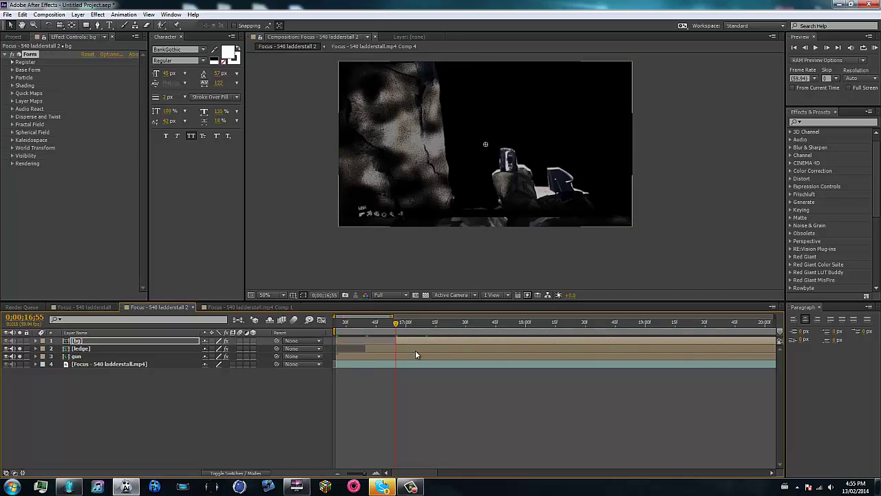
# Step: Set the bg layer's Form size and particle counts to 1280 in X, 720 in Y and 1 in Z
pyautogui.click(12, 71)
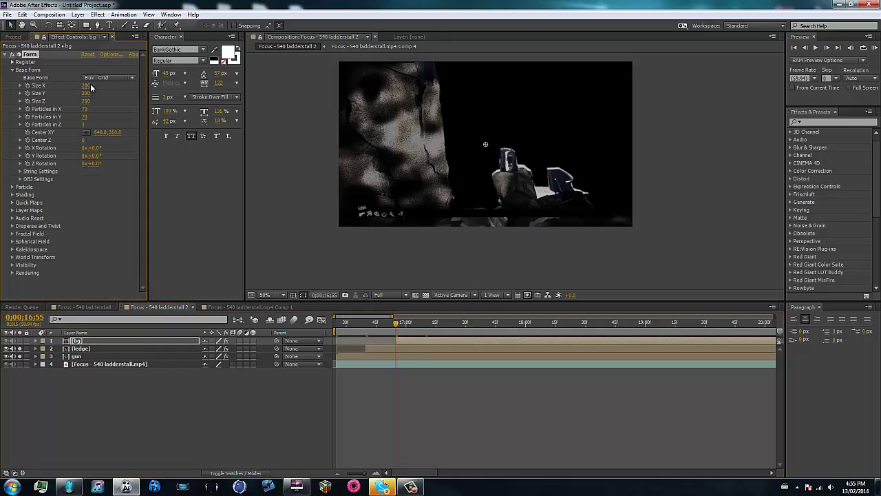
pyautogui.click(89, 85)
pyautogui.press('Tab')
pyautogui.write('720')
pyautogui.press('Tab')
pyautogui.write('1')
pyautogui.press('Tab')
pyautogui.write('1280')
pyautogui.press('Tab')
pyautogui.write('7')
pyautogui.press('Tab')
pyautogui.write('1')
pyautogui.press('Return')
pyautogui.click(13, 70)
# Step: Set the bg layer's Color and Alpha layer map to the bg layer, with RGBA to RGBA functionality mapped over XY
pyautogui.click(13, 101)
pyautogui.click(19, 109)
pyautogui.click(101, 119)
pyautogui.click(104, 141)
pyautogui.click(101, 124)
pyautogui.click(103, 135)
pyautogui.click(102, 133)
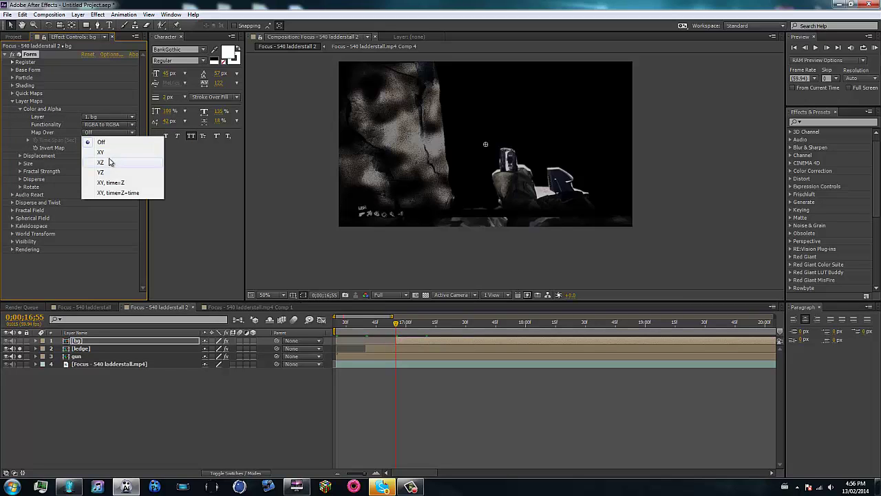
pyautogui.click(108, 154)
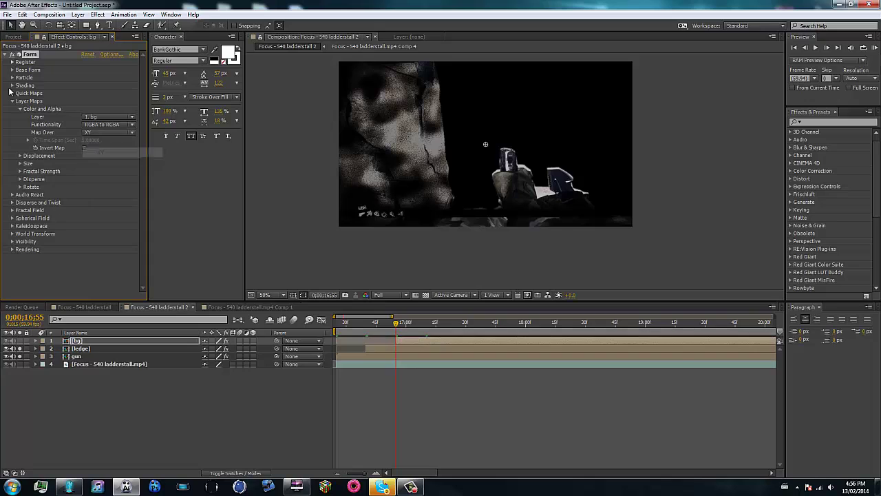
pyautogui.click(12, 101)
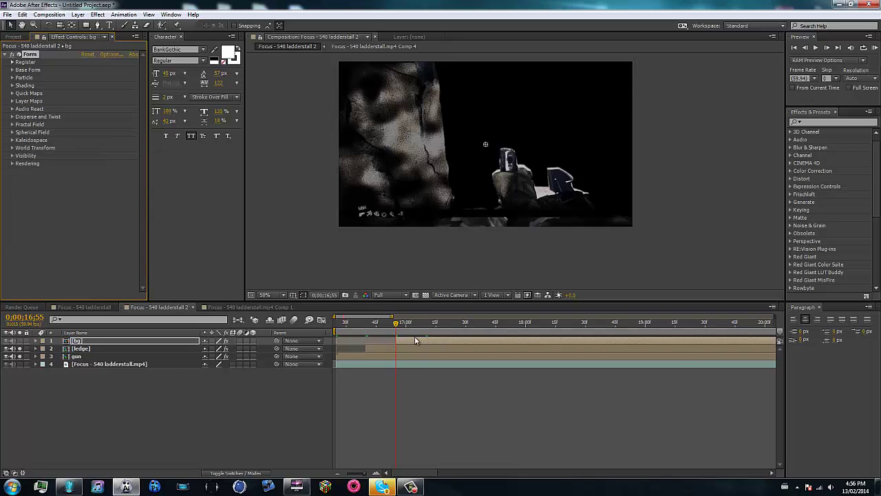
# Step: Move the current time to the bg layer's ending keyframes at 0;00;17;25 and solo the bg layer
pyautogui.press('u')
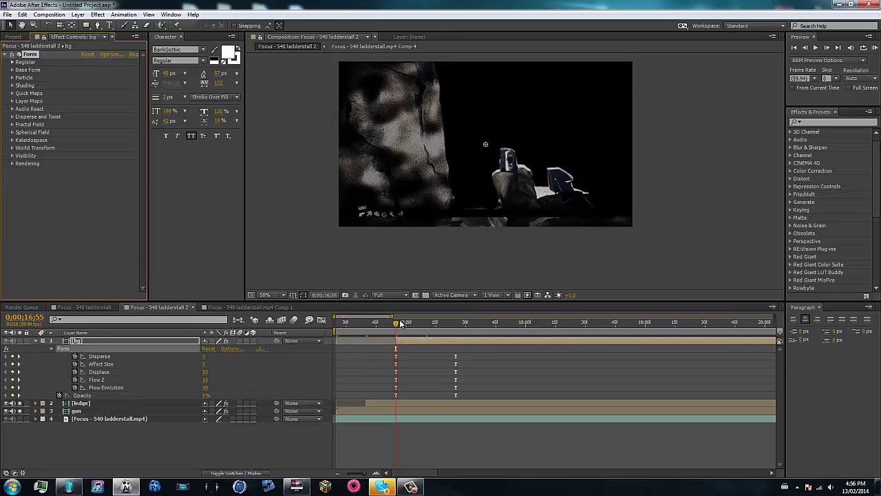
pyautogui.moveTo(401, 324); pyautogui.dragTo(455, 324)
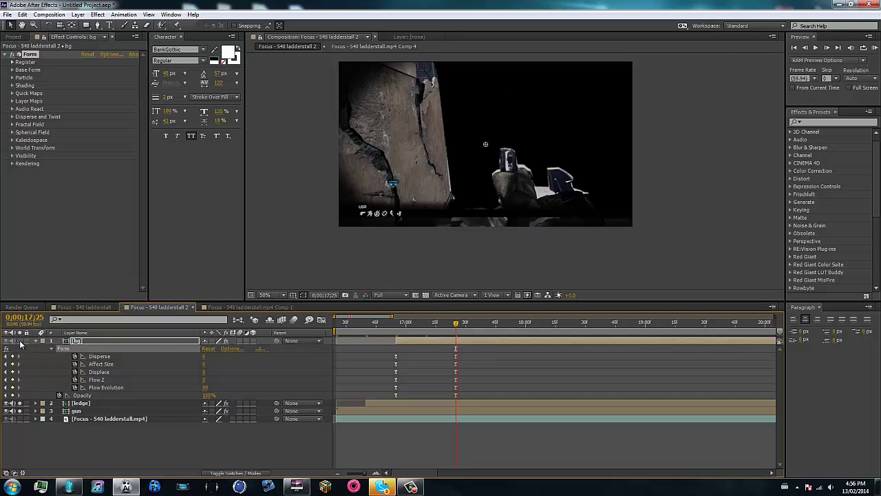
pyautogui.click(20, 342)
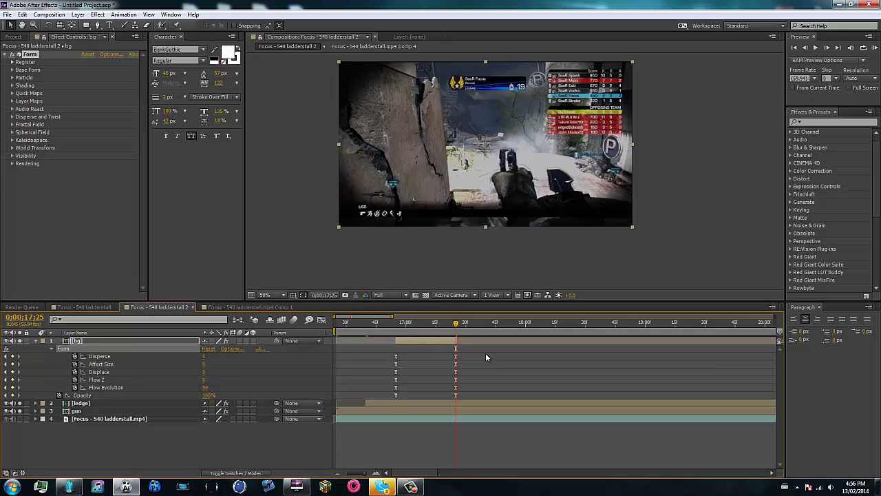
# Step: Trim the ends of the bg, ledge and gun layers to 0;00;17;25
pyautogui.press('j')
pyautogui.press('k')
pyautogui.press('u')
pyautogui.click(473, 349)
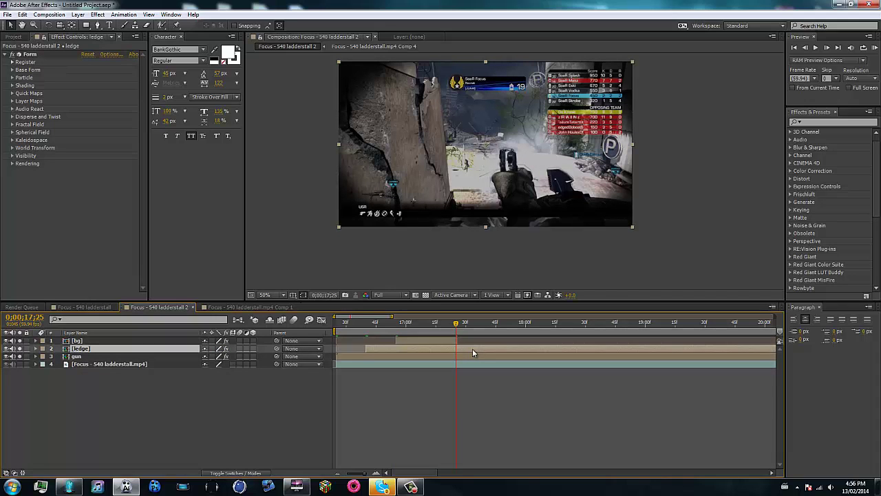
pyautogui.click(494, 357)
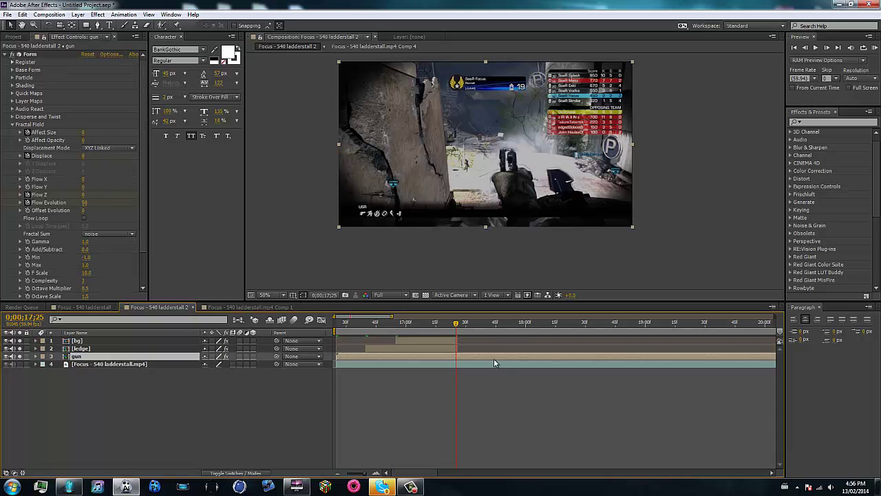
# Step: Duplicate the Focus - 540 ladderstall.mp4 layer and trim the copy's start to marker 1 at 0;00;22;08
pyautogui.click(466, 364)
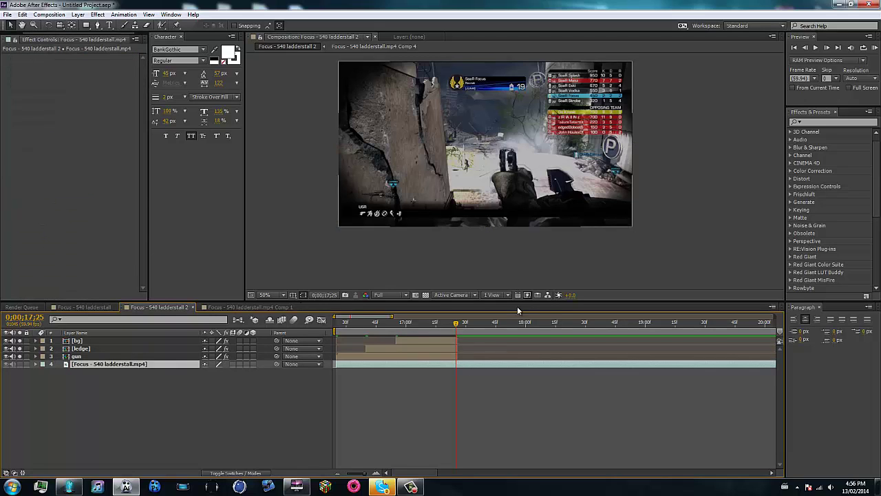
pyautogui.moveTo(393, 316); pyautogui.dragTo(522, 317)
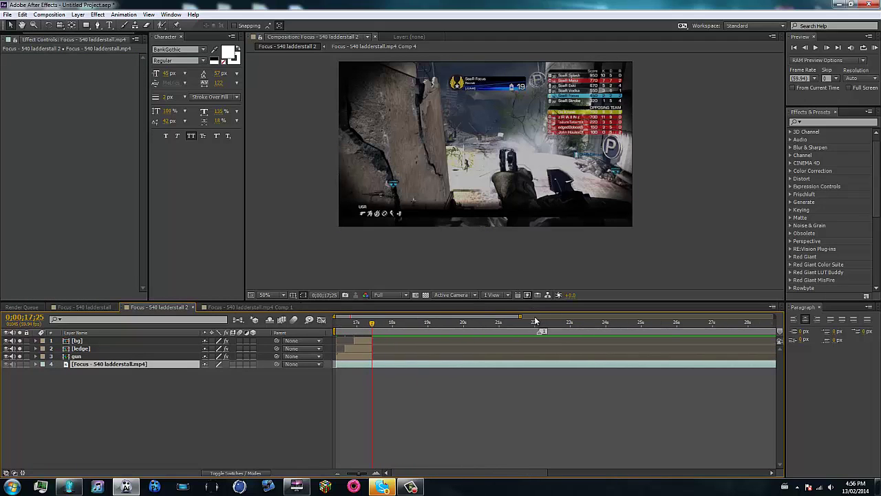
pyautogui.press('1')
pyautogui.hotkey('ctrl', 'd')
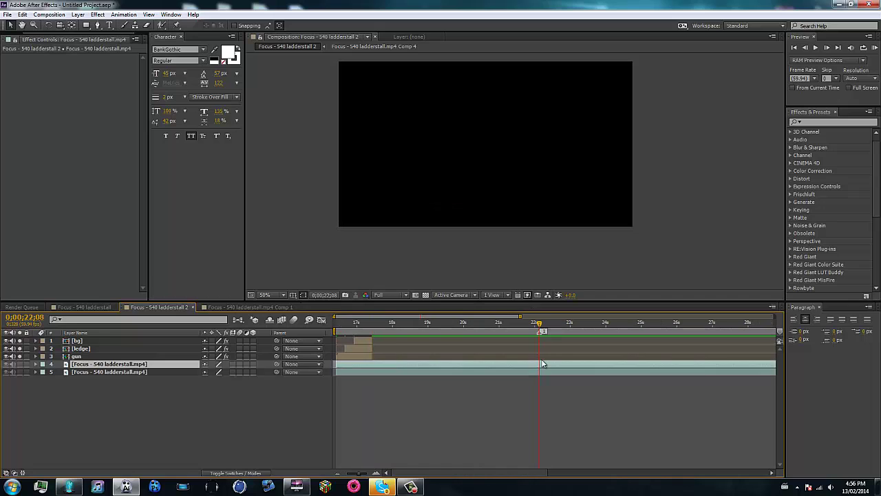
pyautogui.hotkey('alt', '[')
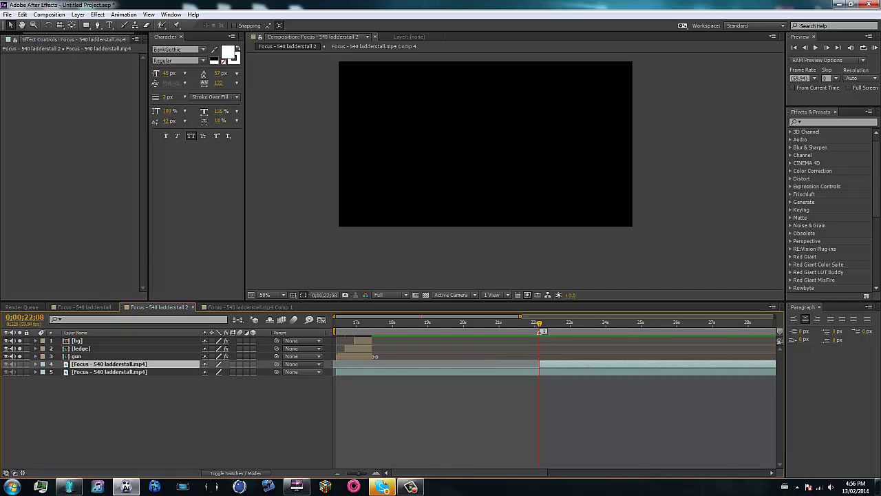
# Step: Shift the trimmed footage copy to start at 0;00;17;25, where the gun layer ends, and select the original footage layer
pyautogui.click(364, 356)
pyautogui.press('o')
pyautogui.press('p')
pyautogui.moveTo(546, 377); pyautogui.dragTo(384, 377)
pyautogui.click(384, 381)
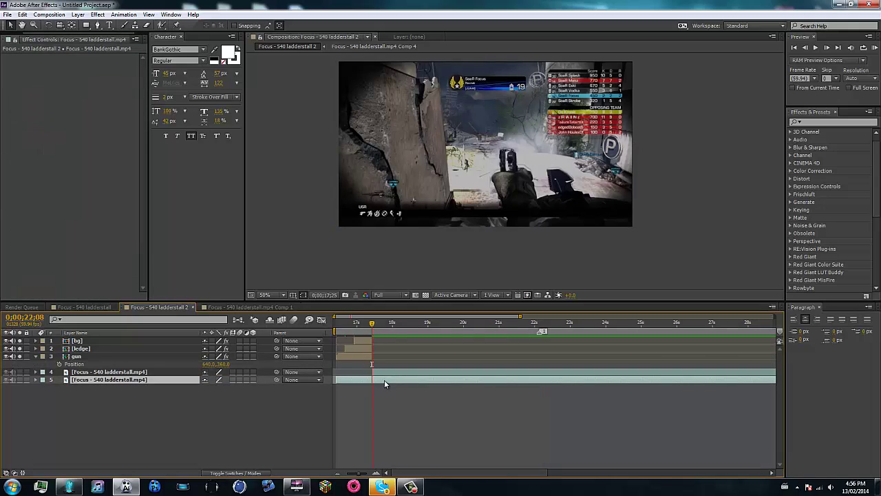
# Step: Trim the original footage layer's end to 0;00;17;25 and turn off soloing for the bg, ledge and gun layers
pyautogui.hotkey('alt', ']')
pyautogui.moveTo(20, 357); pyautogui.dragTo(20, 342)
pyautogui.click(355, 337)
# Step: RAM-preview the transition from 0;00;16;25 at Half resolution, with the work area ending just after the gun layer's end
pyautogui.moveTo(521, 317); pyautogui.dragTo(422, 317)
pyautogui.click(336, 323)
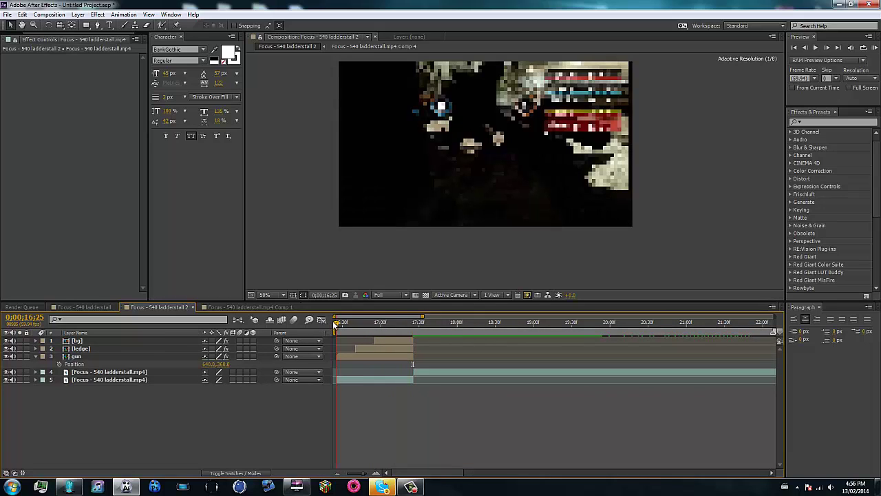
pyautogui.click(382, 297)
pyautogui.click(387, 330)
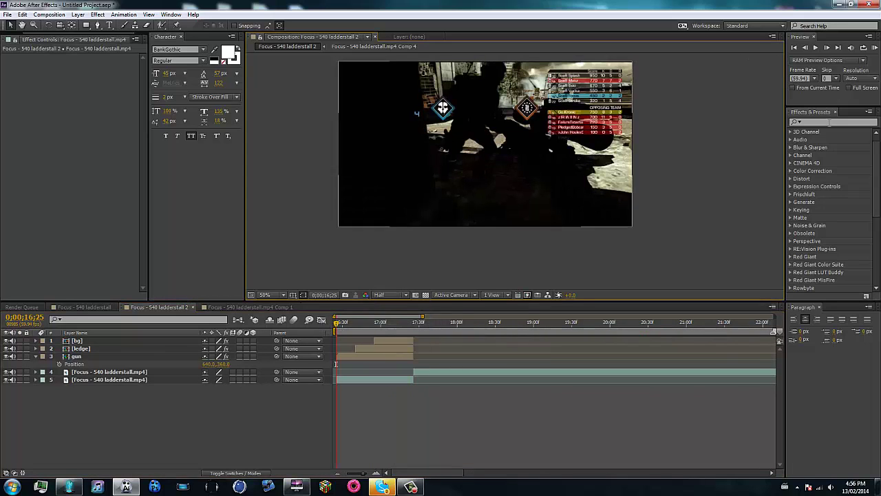
pyautogui.click(851, 100)
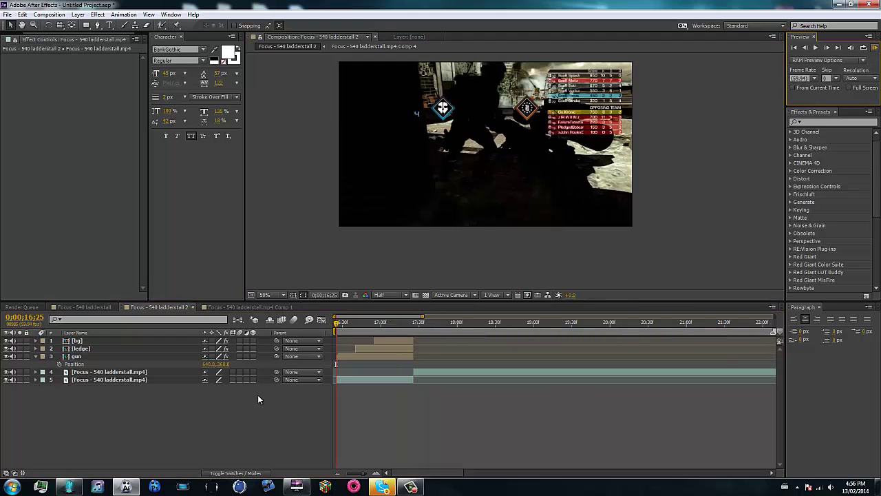
pyautogui.press('KP_0')
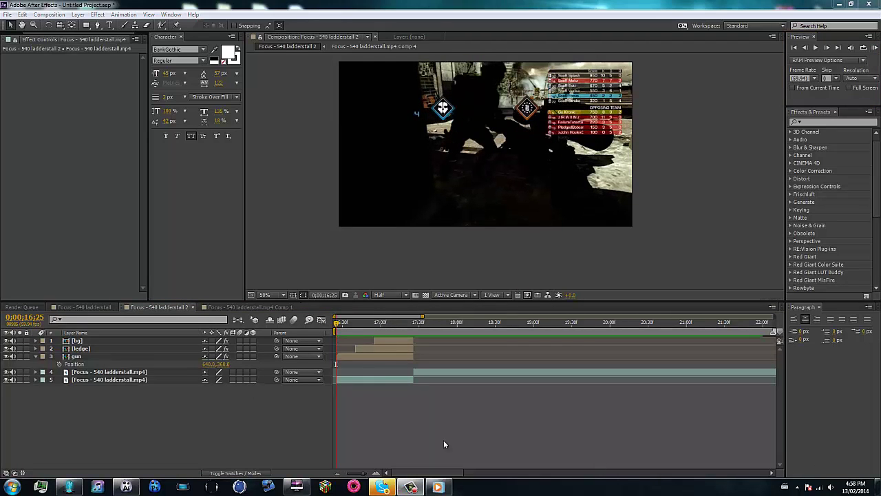
# Step: Add a 100% Opacity keyframe to the original footage layer at the bg layer's first keyframes, 0;00;16;55
pyautogui.click(411, 409)
pyautogui.moveTo(338, 325); pyautogui.dragTo(414, 322)
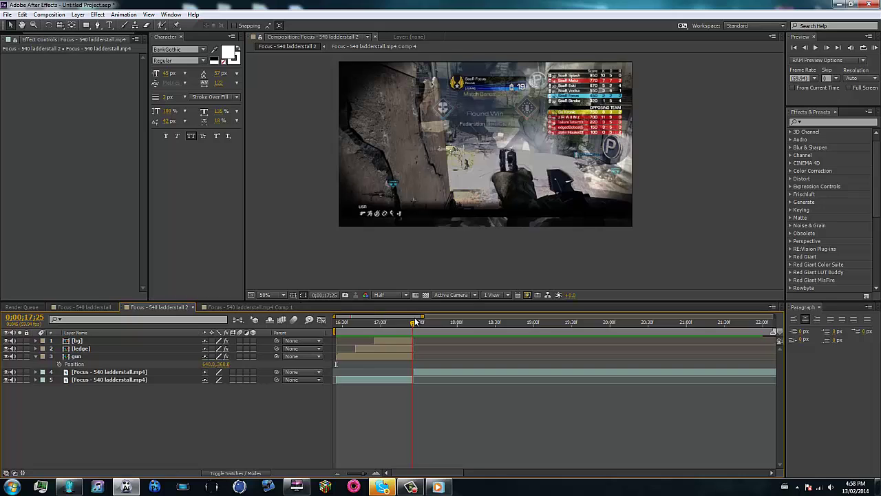
pyautogui.click(400, 379)
pyautogui.press('u')
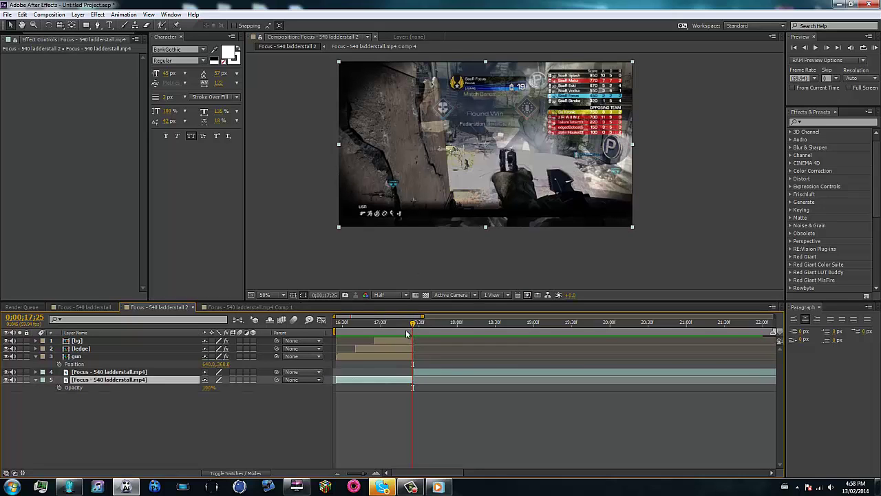
pyautogui.click(388, 340)
pyautogui.press('u')
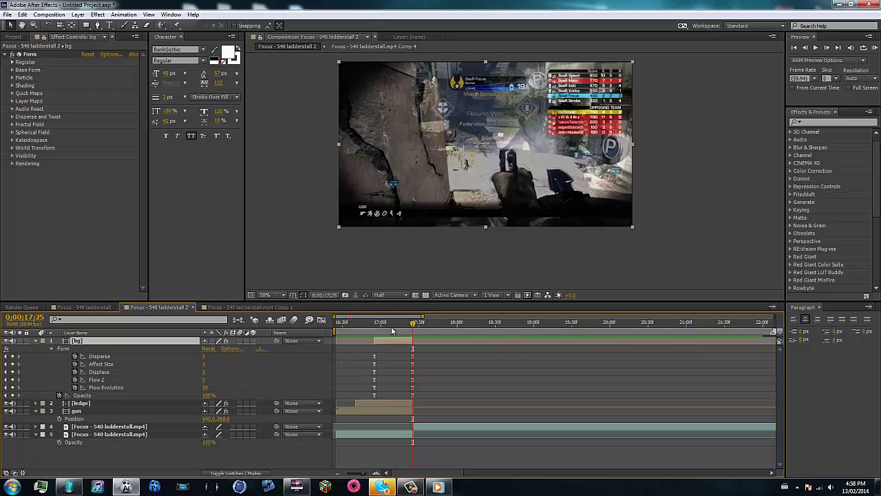
pyautogui.press('j')
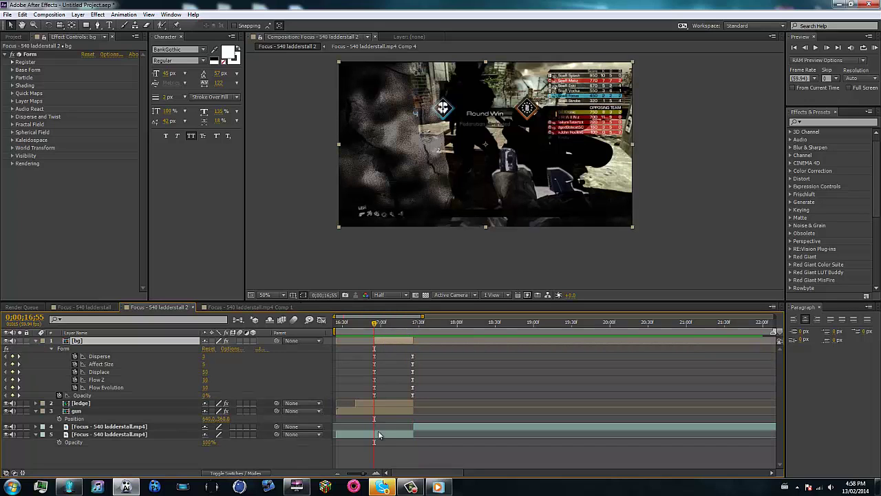
pyautogui.click(72, 435)
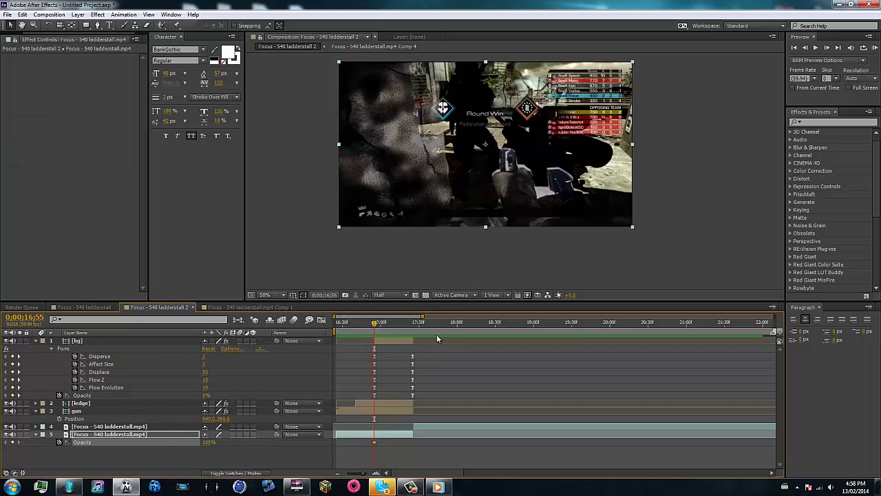
# Step: Keyframe the original footage layer's Opacity to 0% at 0;00;17;25, and collapse the keyframed properties with the time at 0;00;17;16
pyautogui.click(394, 341)
pyautogui.press('k')
pyautogui.click(376, 435)
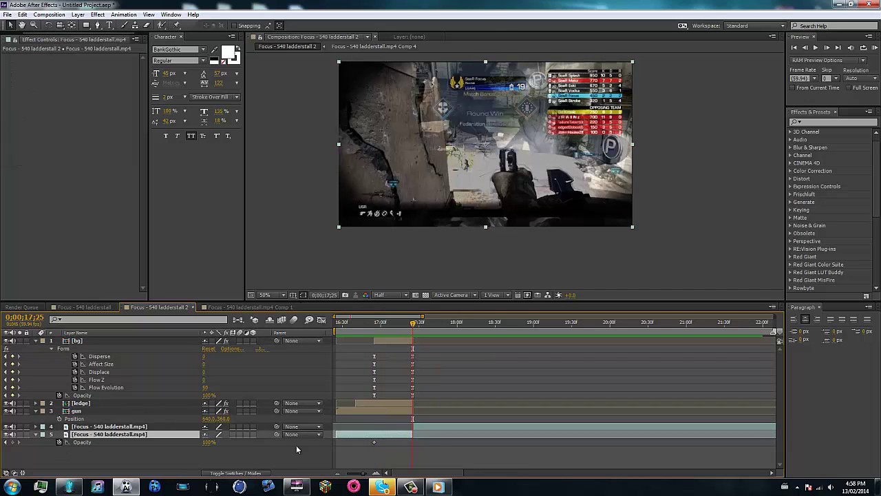
pyautogui.moveTo(206, 449); pyautogui.dragTo(142, 451)
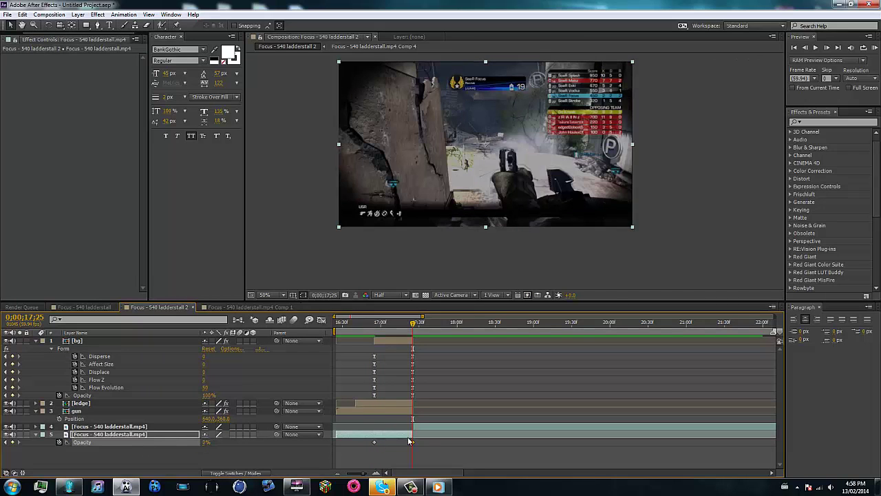
pyautogui.click(396, 340)
pyautogui.moveTo(412, 323)
pyautogui.mouseDown()
pyautogui.moveTo(351, 329)
pyautogui.moveTo(401, 323)
pyautogui.mouseUp()
pyautogui.press('u')
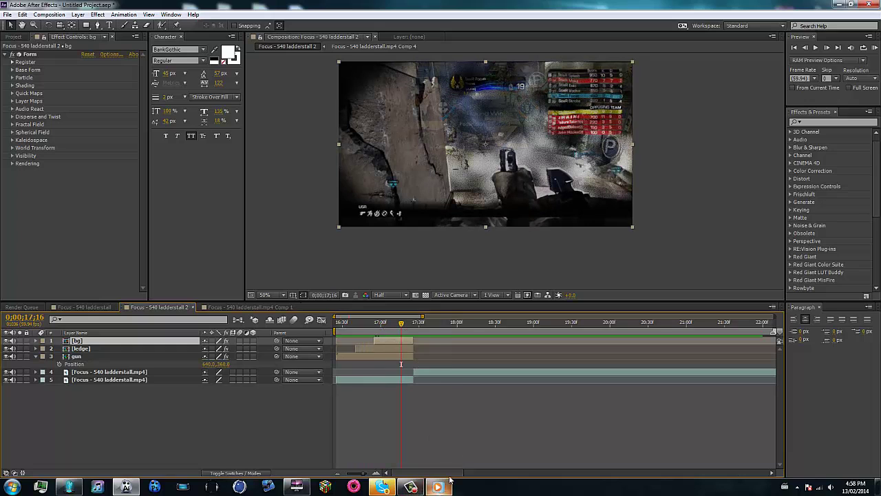
# Step: Switch to Windows Media Player, play the transition in the coexistence video as a reference, and close the player
pyautogui.click(440, 486)
pyautogui.click(297, 332)
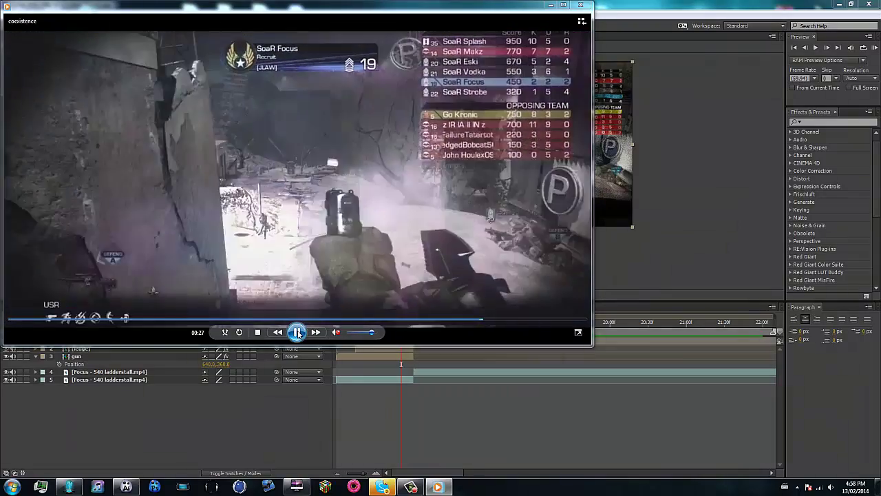
pyautogui.click(297, 332)
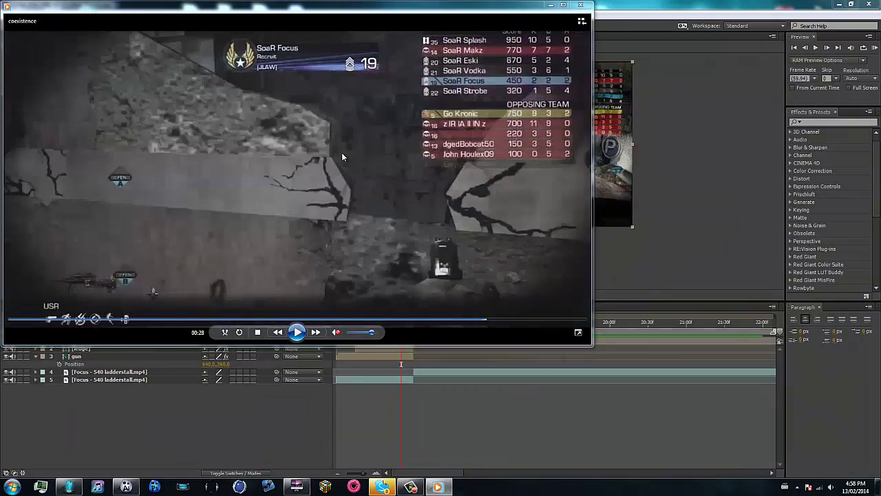
pyautogui.click(582, 5)
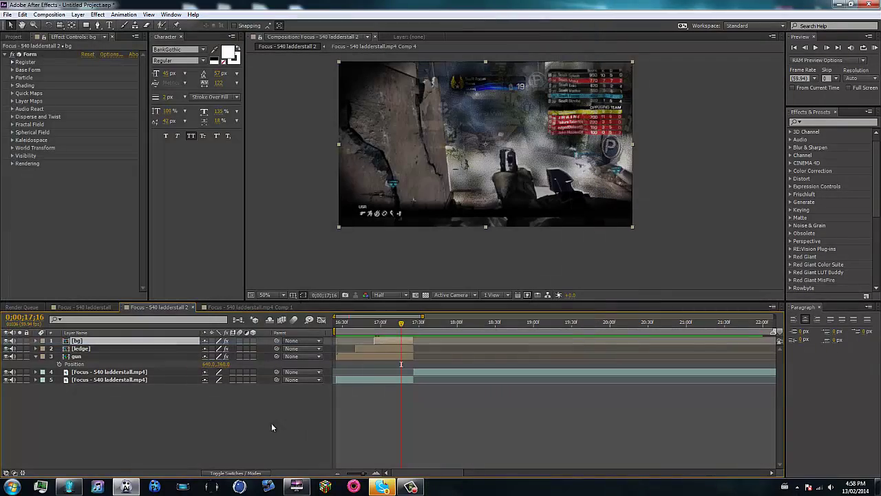
# Step: Search the effects and presets for "shine"
pyautogui.click(815, 124)
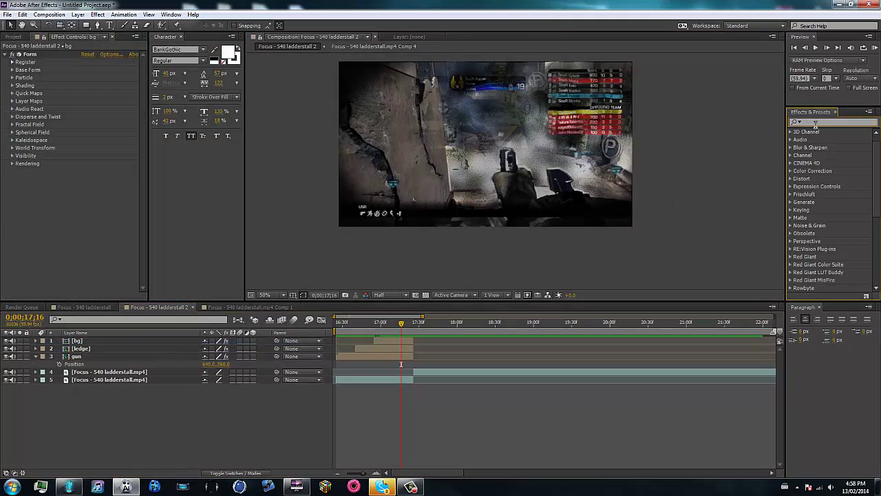
pyautogui.write('shine')
# Step: Try Trapcode Shine on the bg layer with Transfer Mode Add and the source point at 610.0, 4.0, and delete the effect
pyautogui.moveTo(817, 233); pyautogui.dragTo(396, 338)
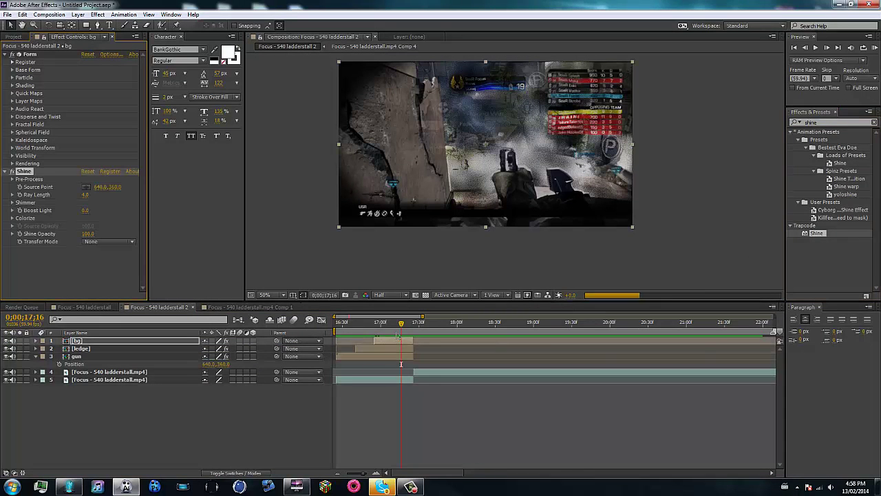
pyautogui.click(101, 244)
pyautogui.click(103, 273)
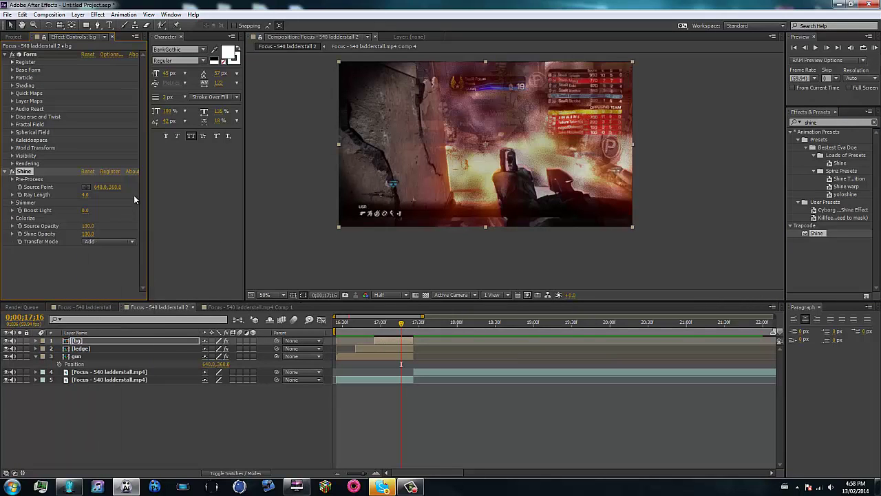
pyautogui.moveTo(116, 188); pyautogui.dragTo(1, 176)
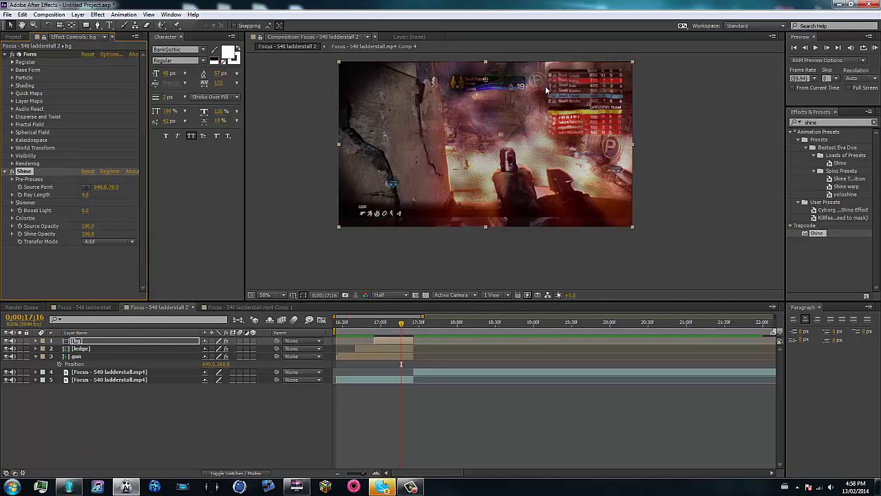
pyautogui.moveTo(478, 56); pyautogui.dragTo(480, 62)
pyautogui.click(27, 173)
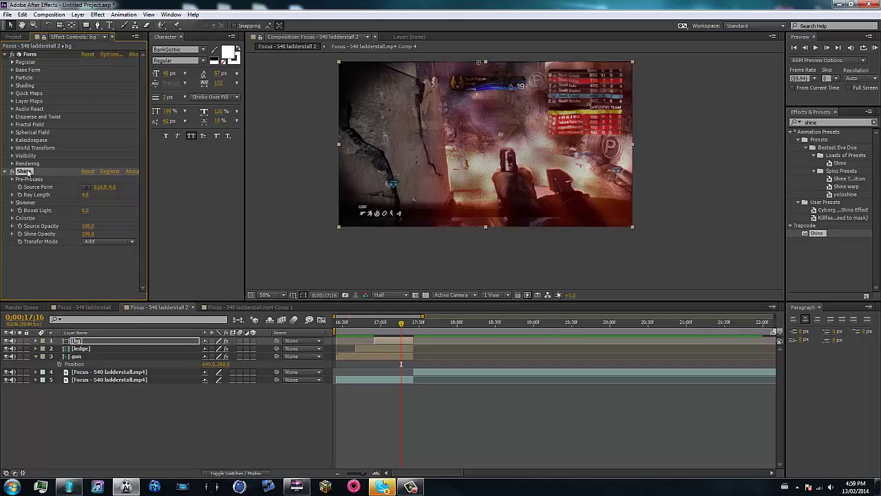
pyautogui.press('Delete')
# Step: Add an adjustment layer with Trapcode Shine, set to Transfer Mode Add with the source point at 636.0, 6.0
pyautogui.hotkey('ctrl', 'alt', 'y')
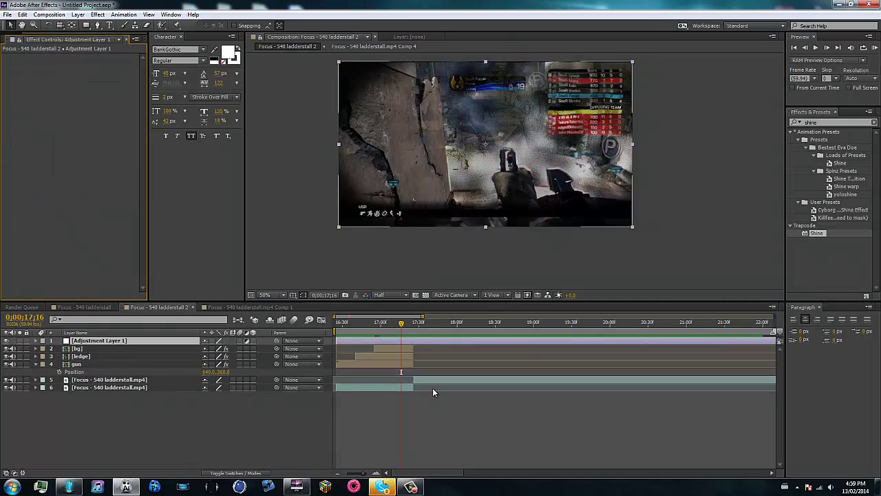
pyautogui.doubleClick(809, 237)
pyautogui.click(107, 127)
pyautogui.click(101, 160)
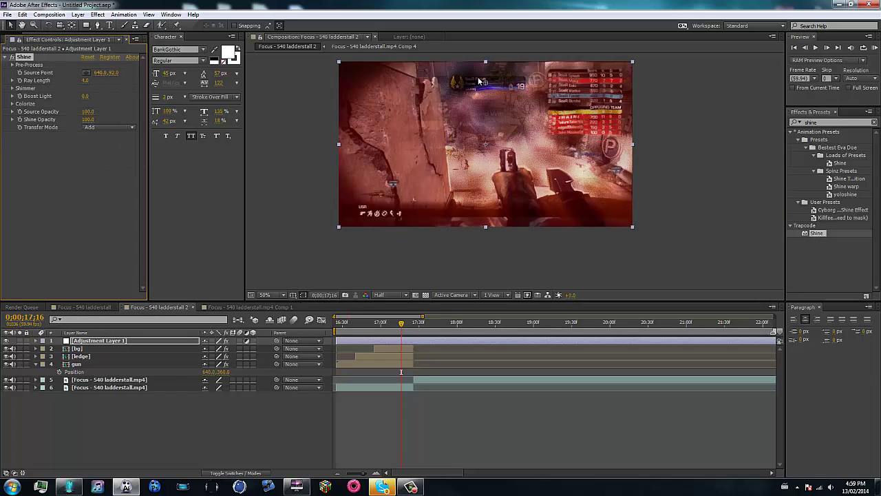
pyautogui.moveTo(487, 78); pyautogui.dragTo(486, 63)
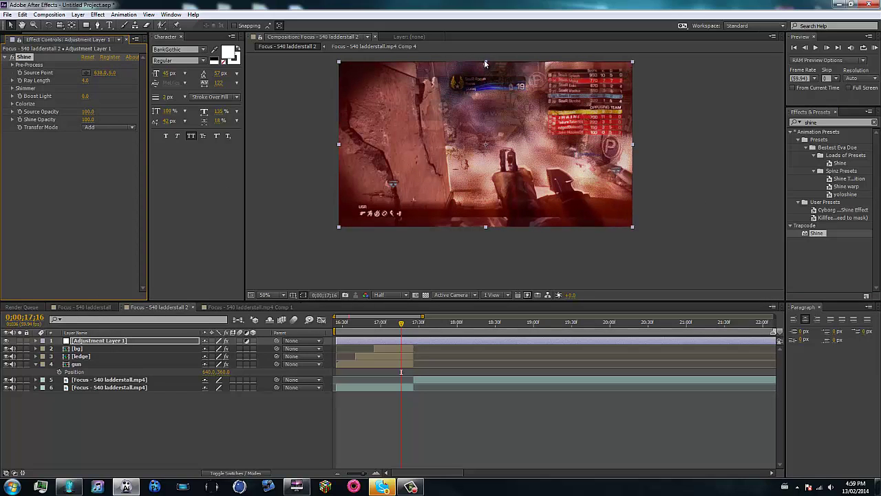
# Step: Set the Midtones colour in Shine's Colorize settings to light purple, A671FF
pyautogui.click(12, 104)
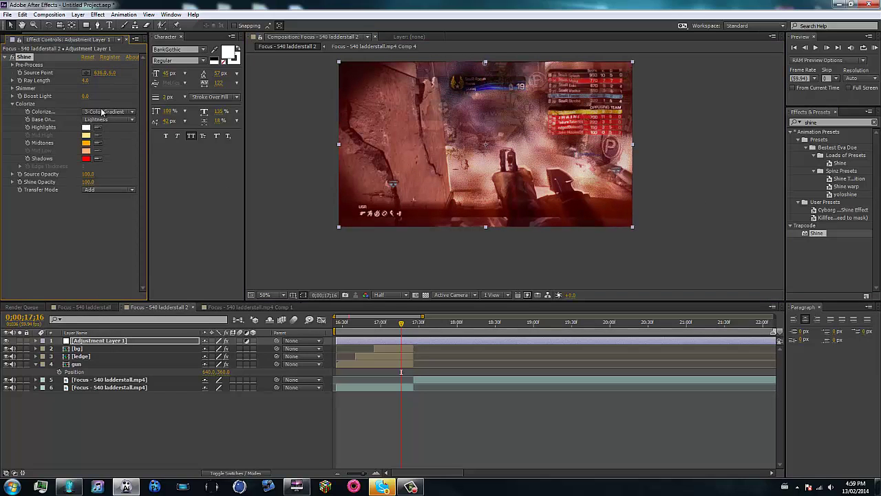
pyautogui.click(86, 144)
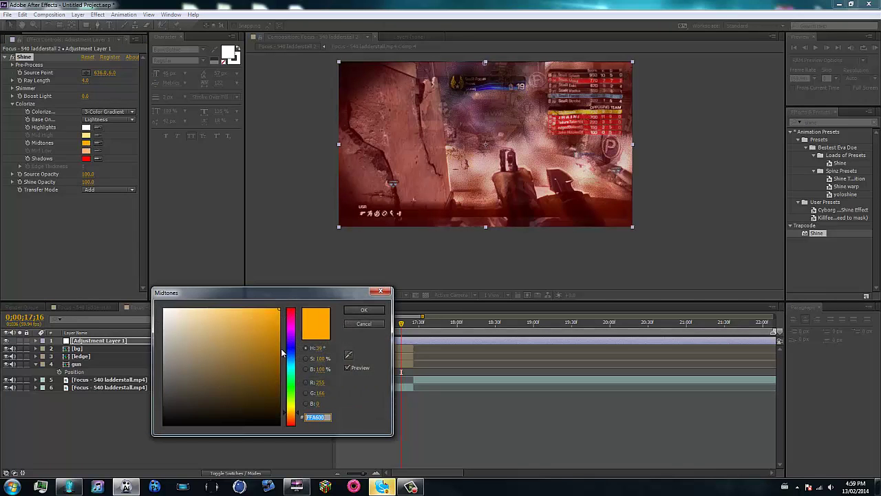
pyautogui.click(290, 365)
pyautogui.moveTo(290, 365); pyautogui.dragTo(289, 342)
pyautogui.click(227, 309)
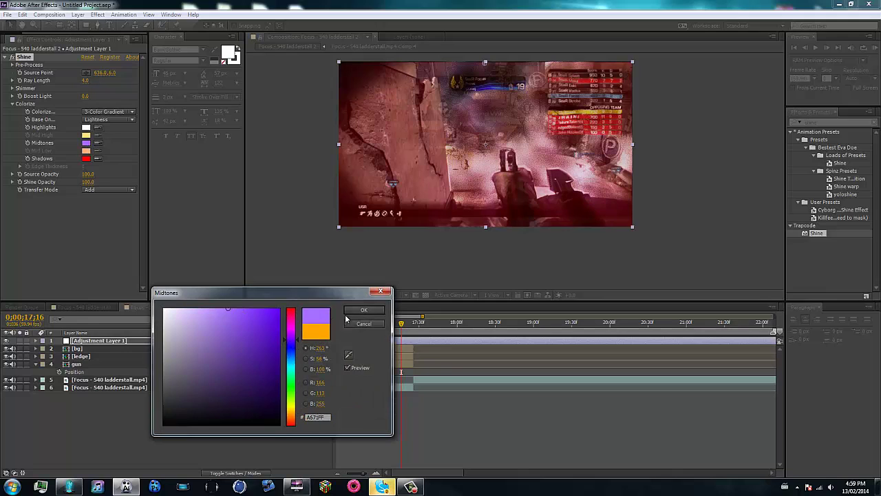
pyautogui.press('Return')
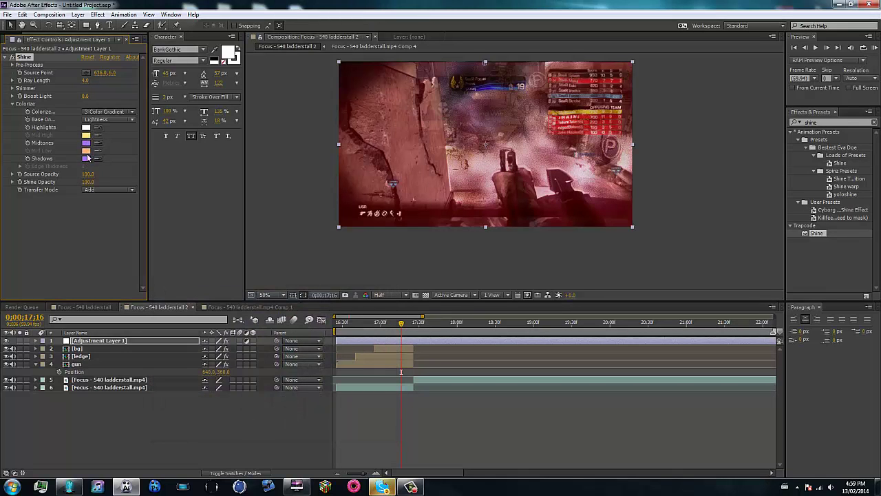
# Step: Set Shine's Shadows colour to a deep saturated violet and check the frame at 0;00;17;02
pyautogui.click(86, 159)
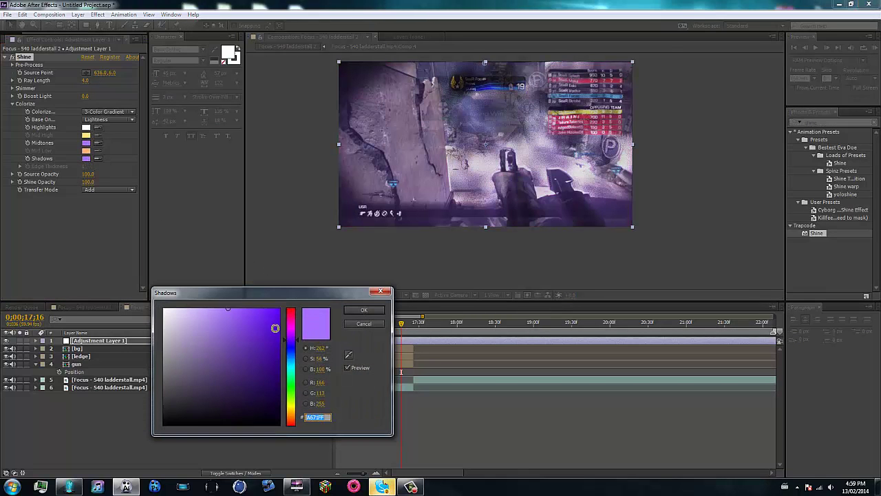
pyautogui.moveTo(252, 310); pyautogui.dragTo(274, 305)
pyautogui.click(364, 309)
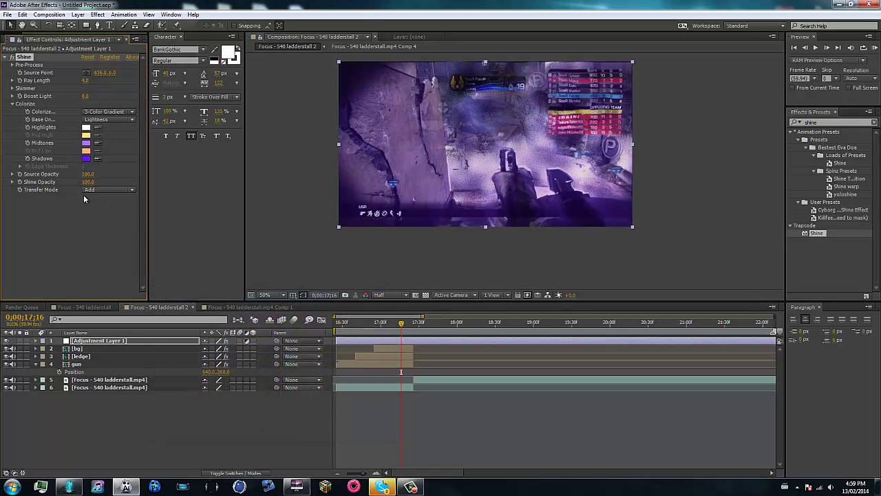
pyautogui.click(383, 322)
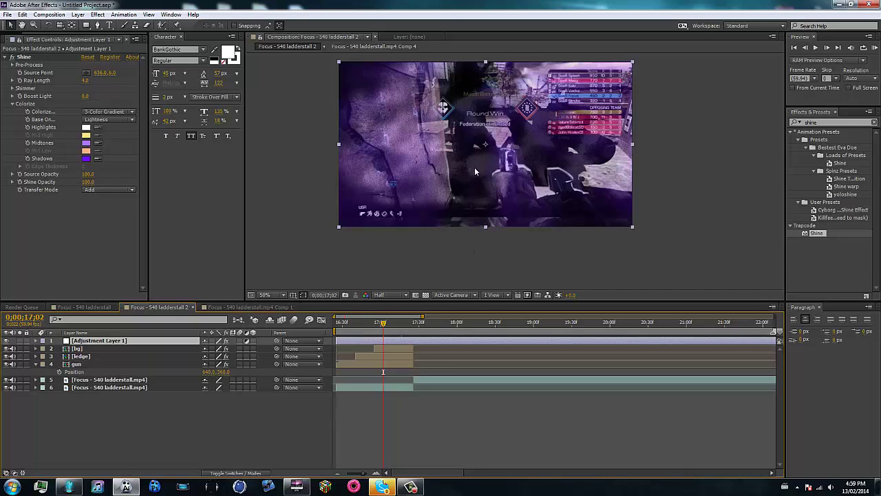
pyautogui.click(267, 435)
pyautogui.click(839, 4)
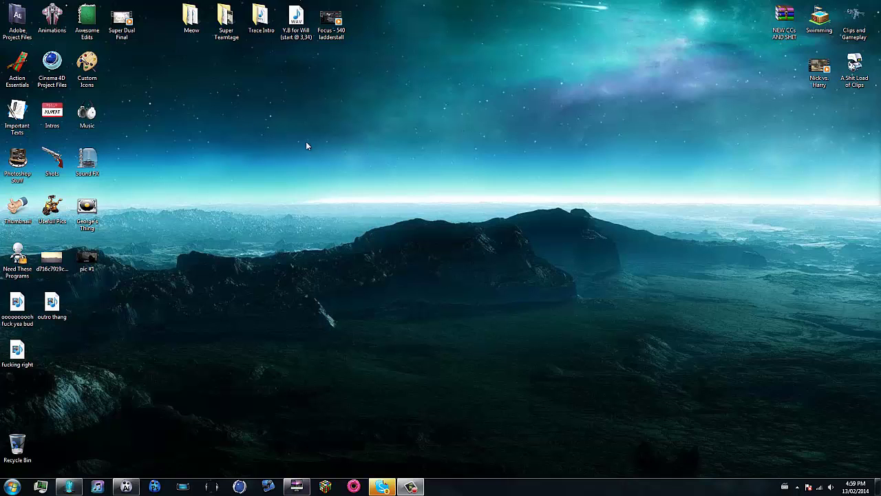
pyautogui.moveTo(283, 117); pyautogui.dragTo(692, 197)
pyautogui.moveTo(196, 66); pyautogui.dragTo(724, 201)
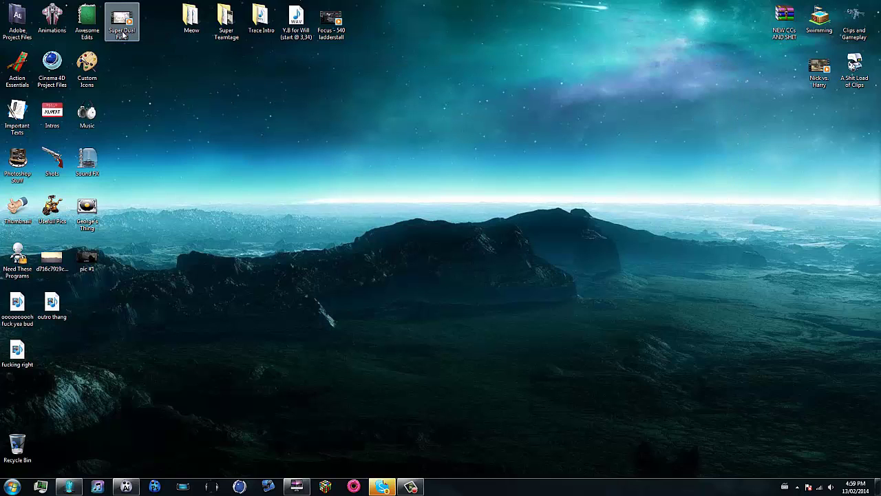